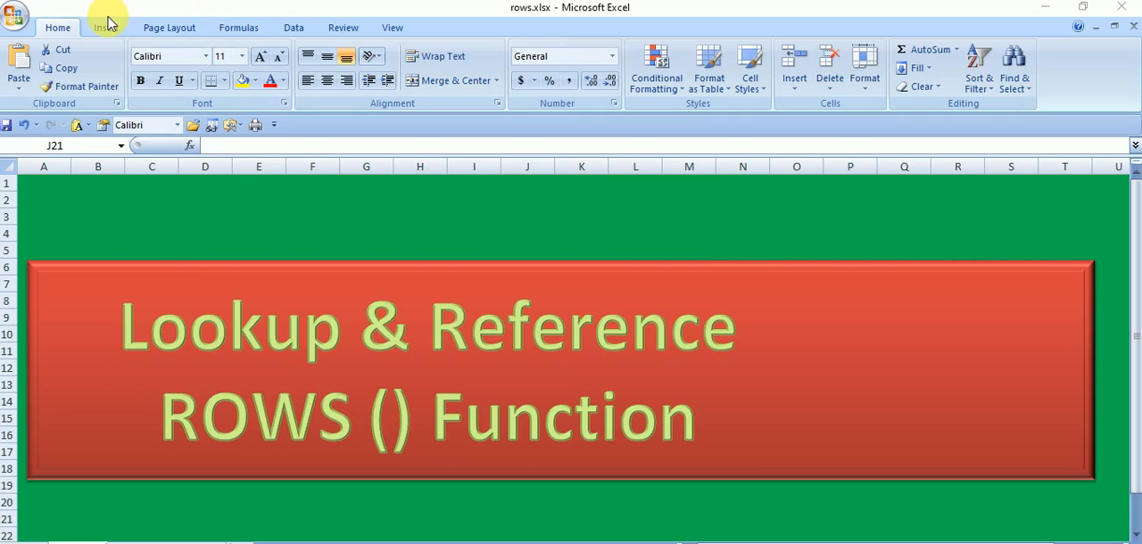
# - View the list of Lookup & Reference functions and switch to the worksheet with the ROWS formula examples
pyautogui.click(234, 30)
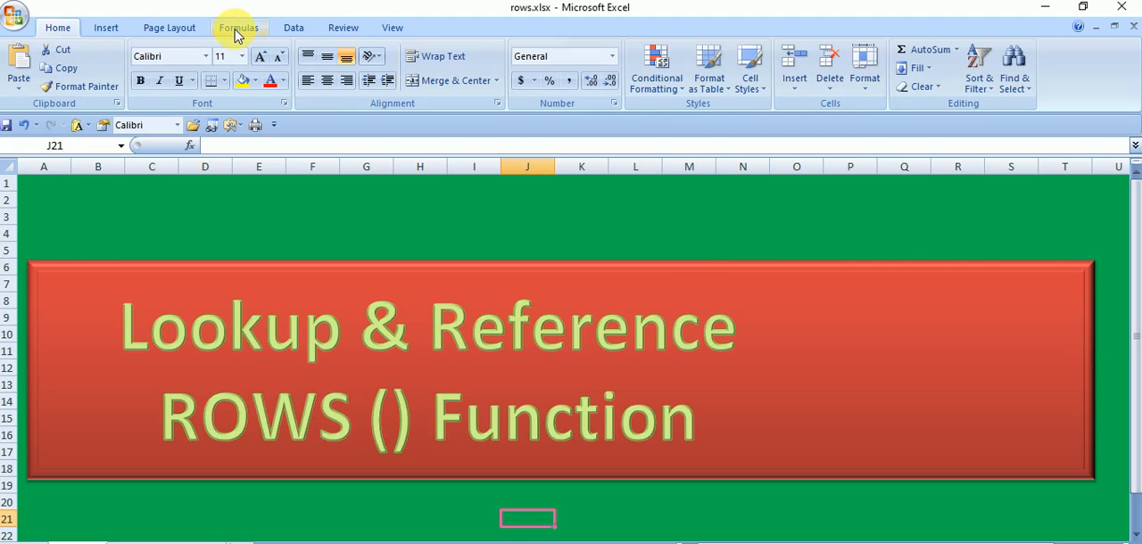
pyautogui.click(238, 32)
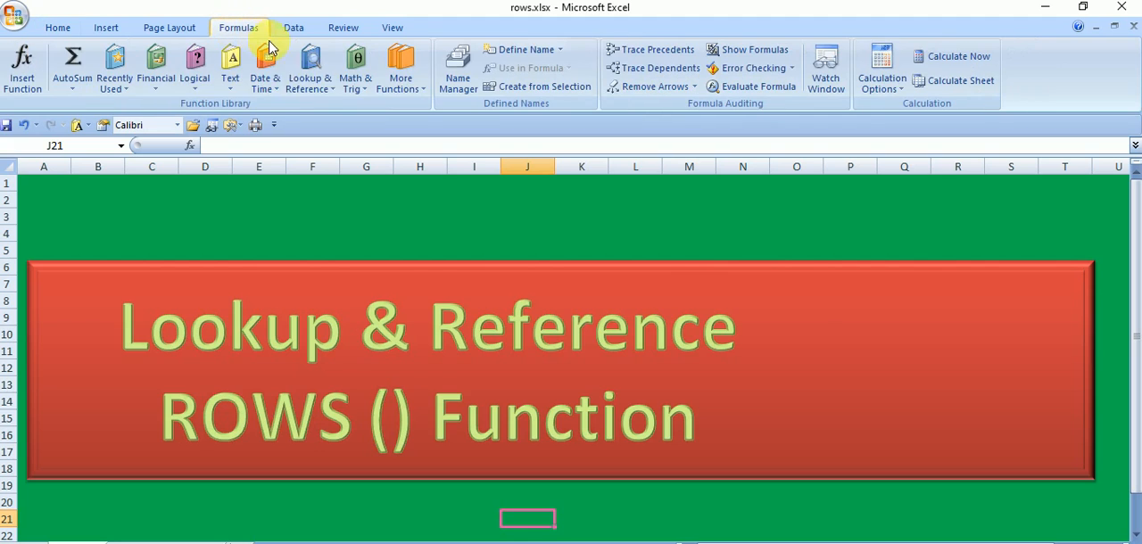
pyautogui.click(327, 92)
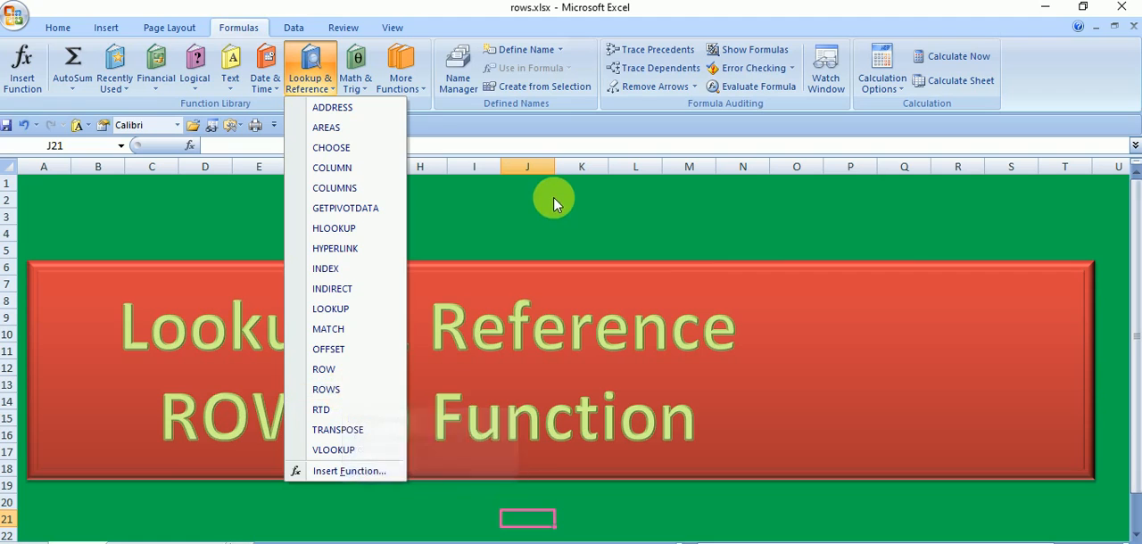
pyautogui.click(526, 218)
pyautogui.click(139, 539)
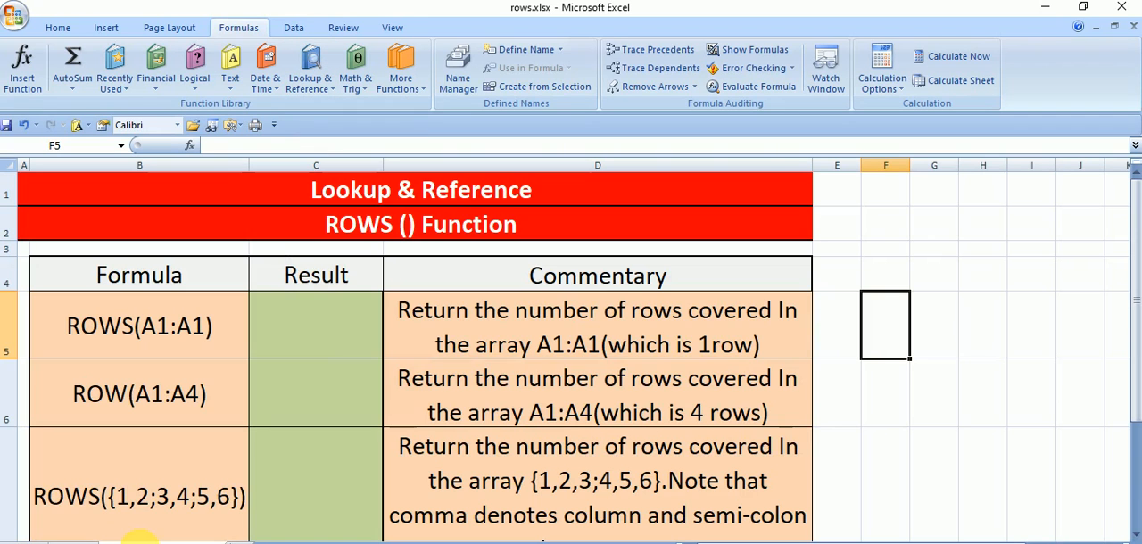
pyautogui.click(939, 412)
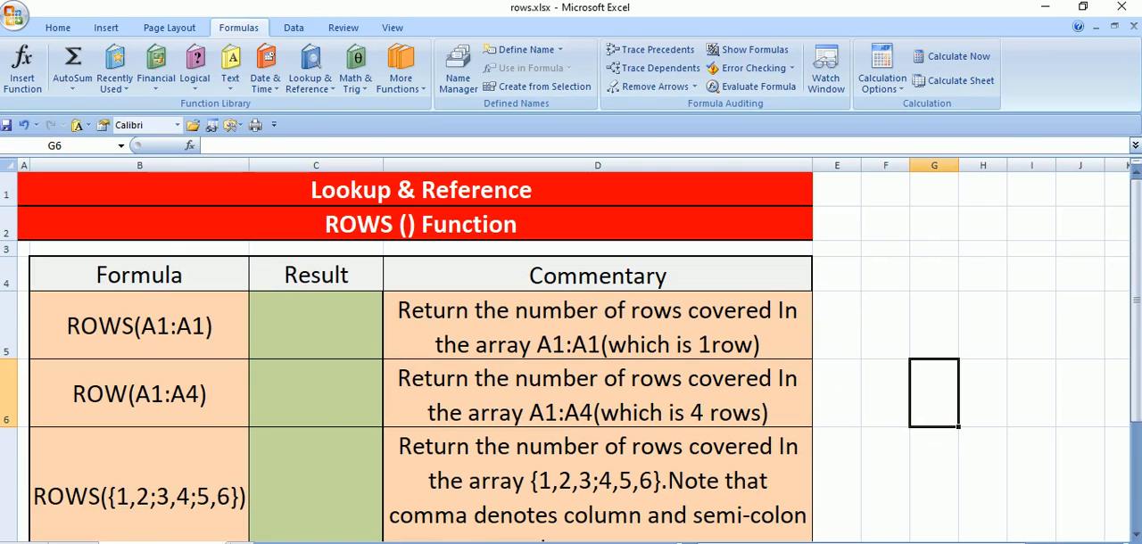
# - Start a ROWS formula in Result cell C5 and open its Function Arguments dialog, placed clear of the formula
pyautogui.click(309, 336)
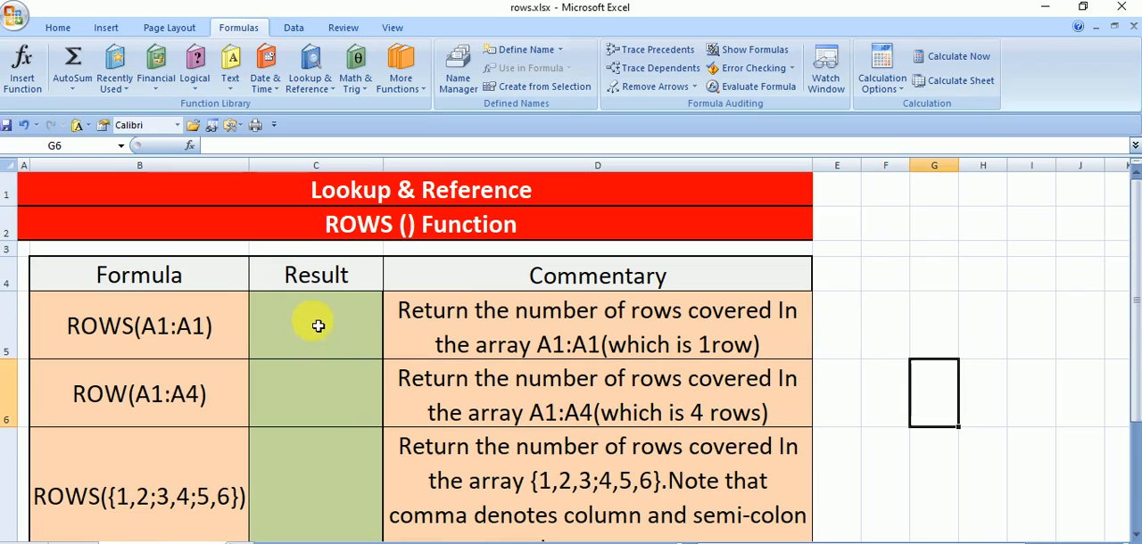
pyautogui.click(317, 327)
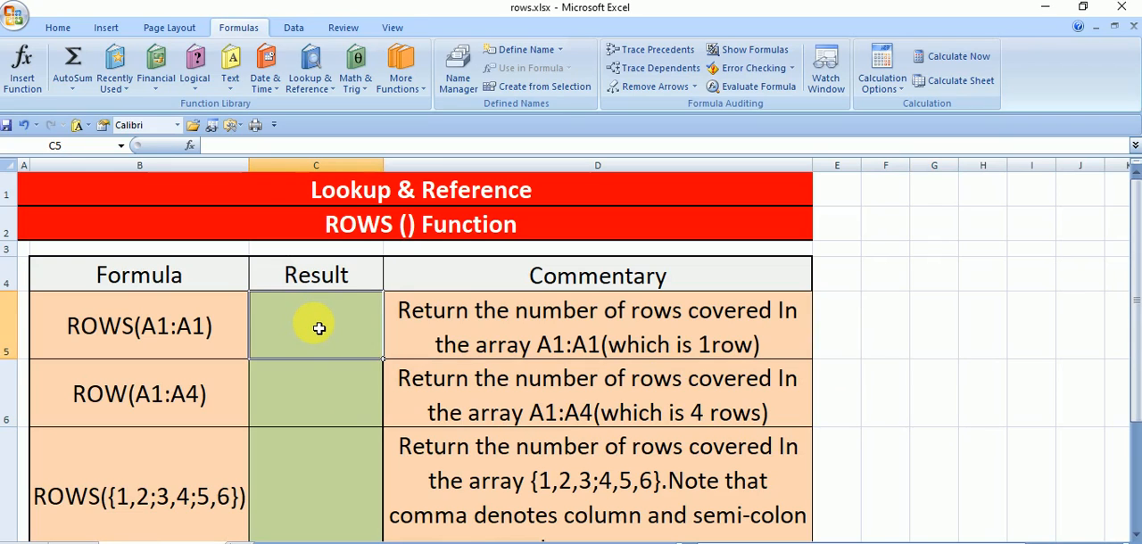
pyautogui.write('=')
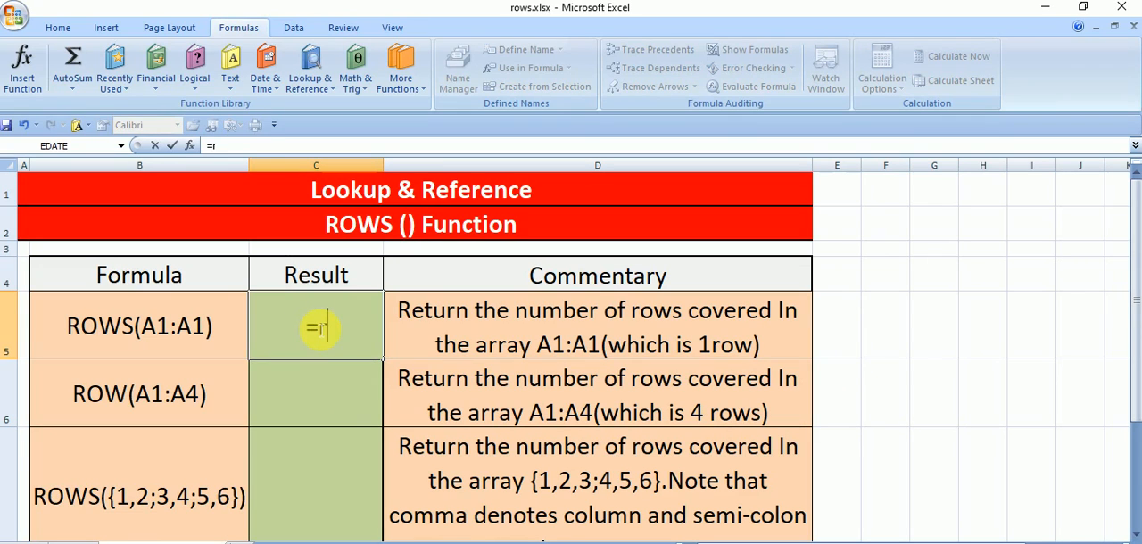
pyautogui.write('rows')
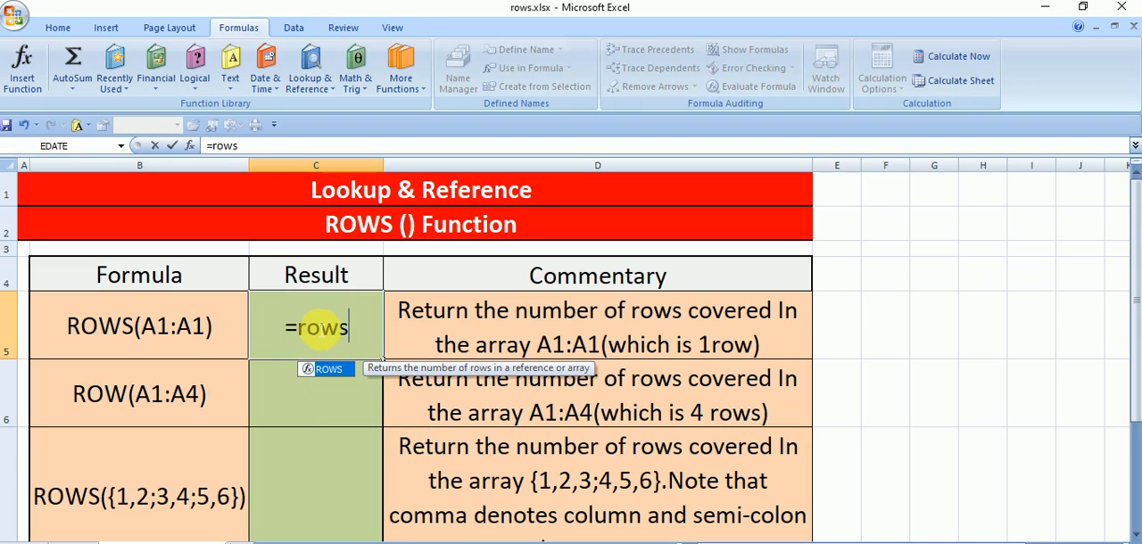
pyautogui.doubleClick(323, 368)
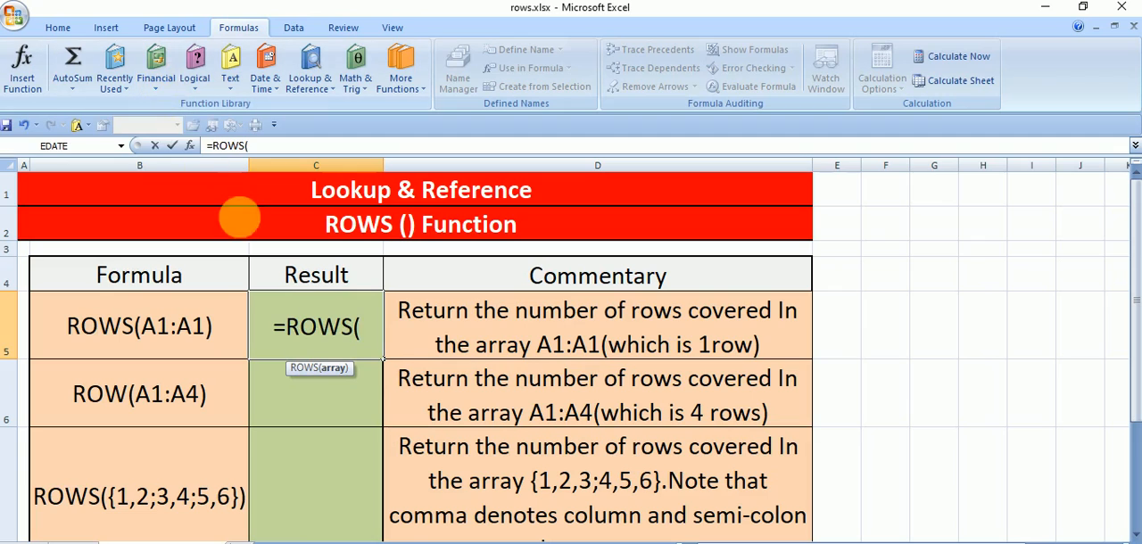
pyautogui.click(189, 145)
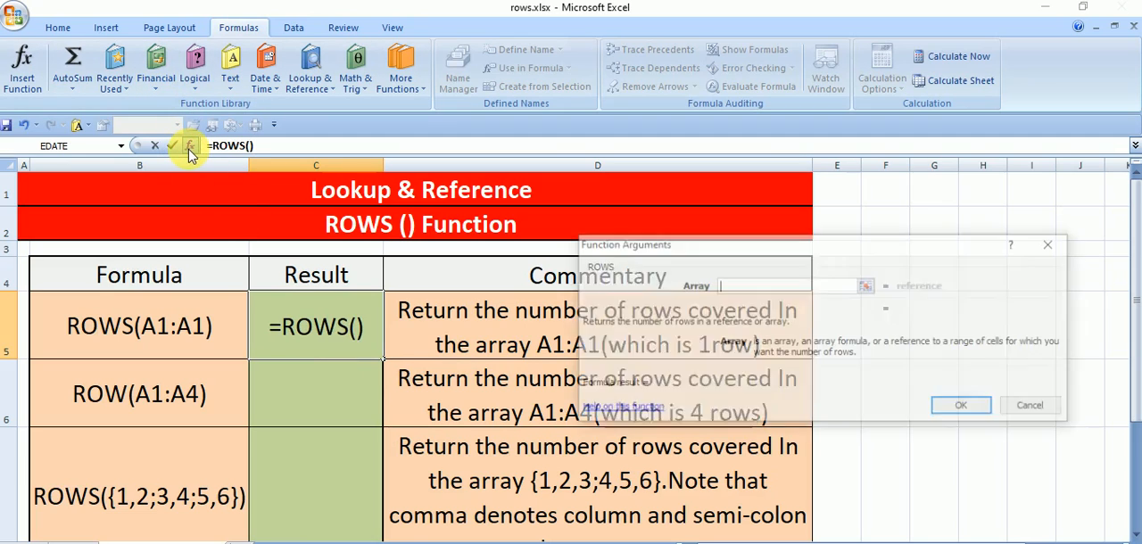
pyautogui.moveTo(753, 247); pyautogui.dragTo(697, 240)
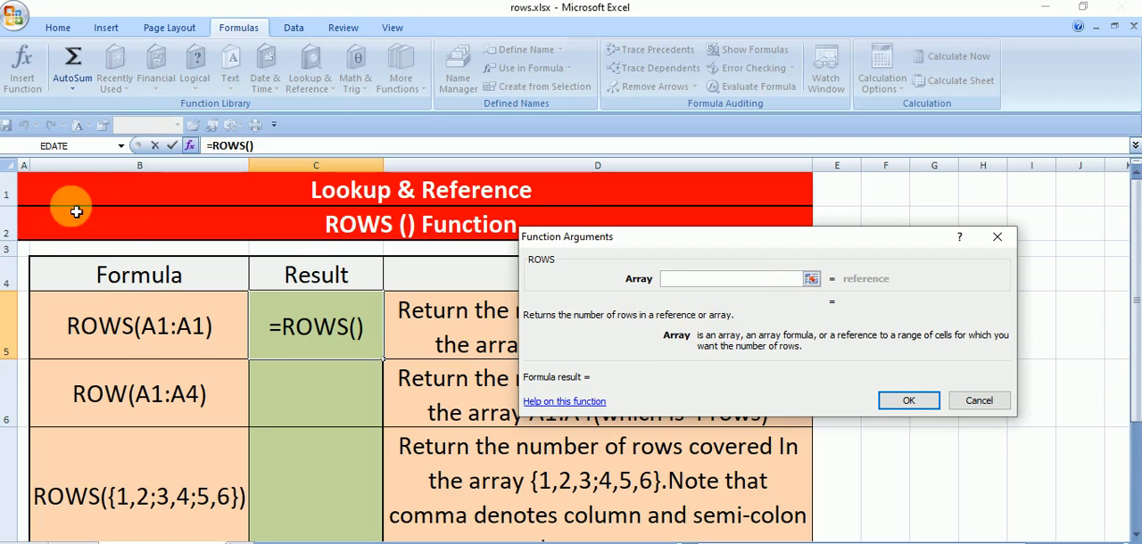
# - Set the ROWS array in C5 to A1:A1, confirm the formula, and review it against row 1
pyautogui.moveTo(24, 187); pyautogui.dragTo(27, 245)
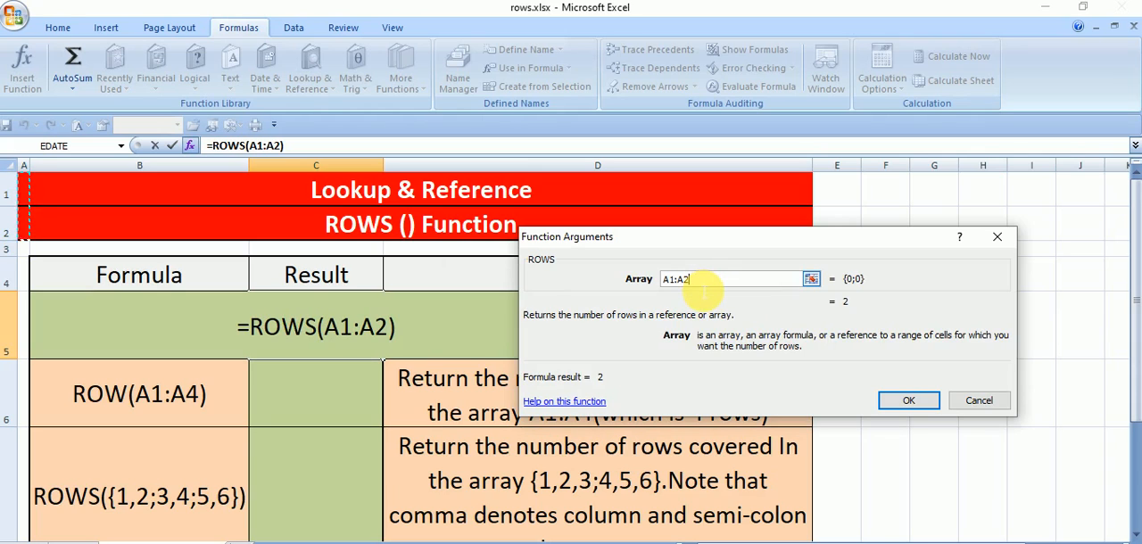
pyautogui.press('BackSpace')
pyautogui.write('1')
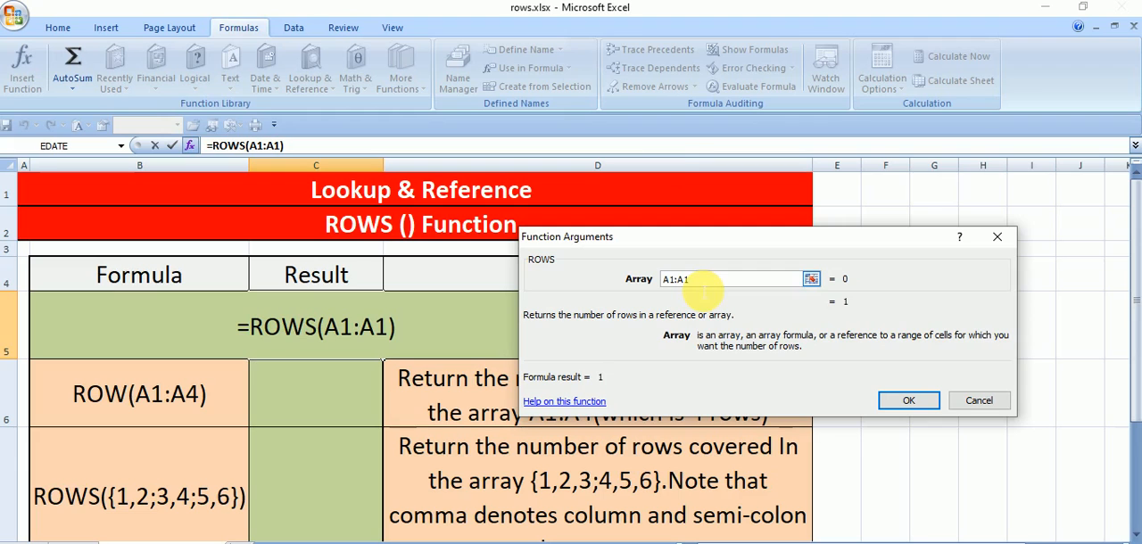
pyautogui.click(908, 400)
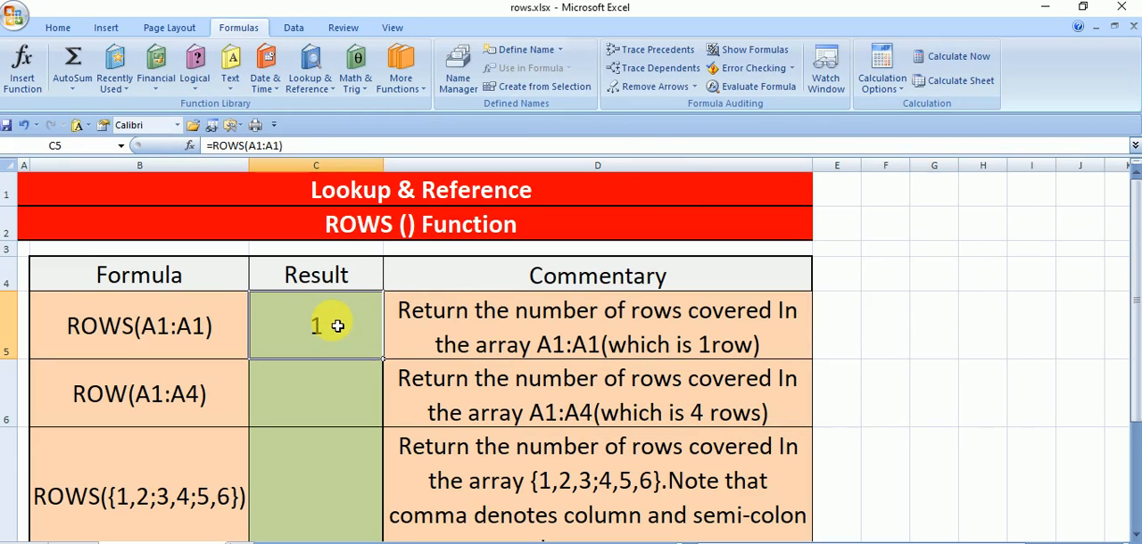
pyautogui.click(22, 194)
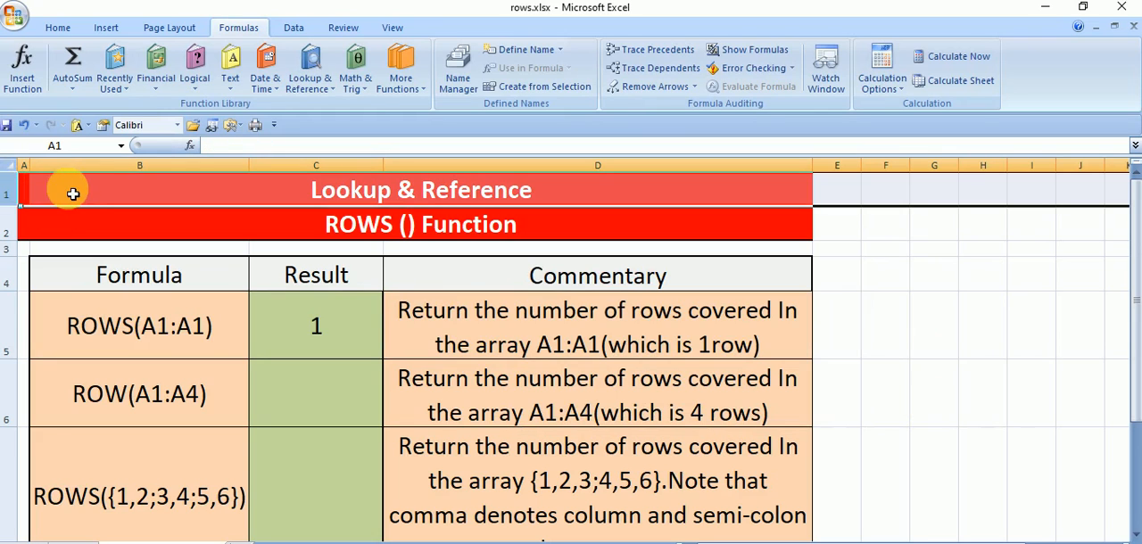
pyautogui.click(335, 352)
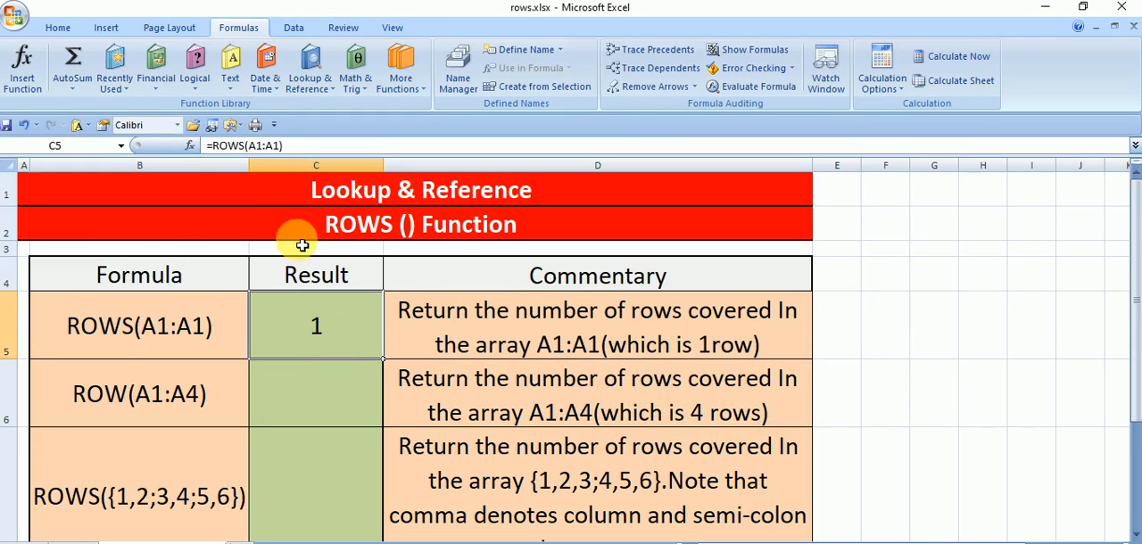
pyautogui.doubleClick(323, 325)
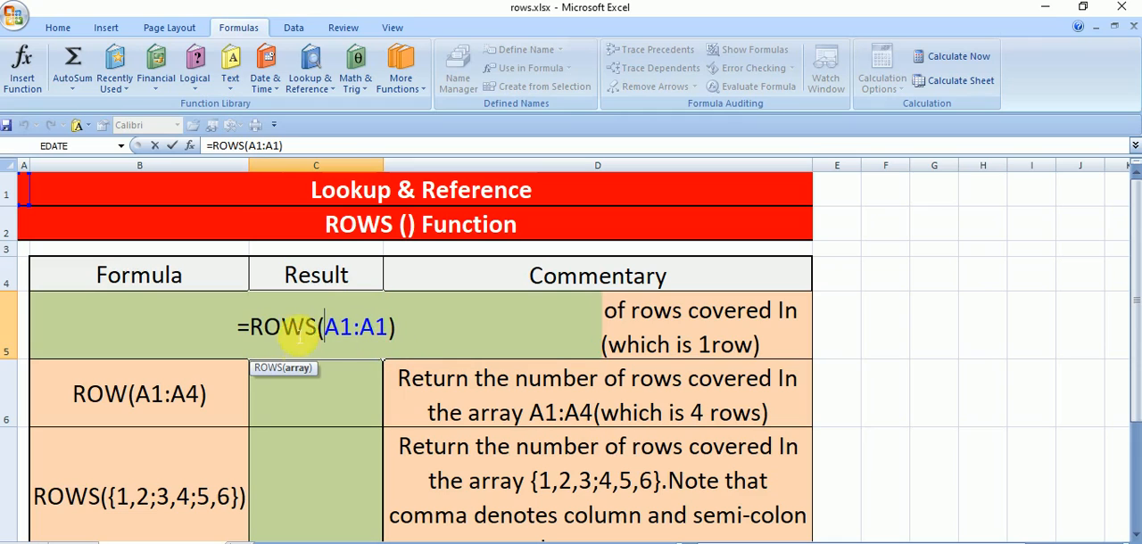
pyautogui.press('Return')
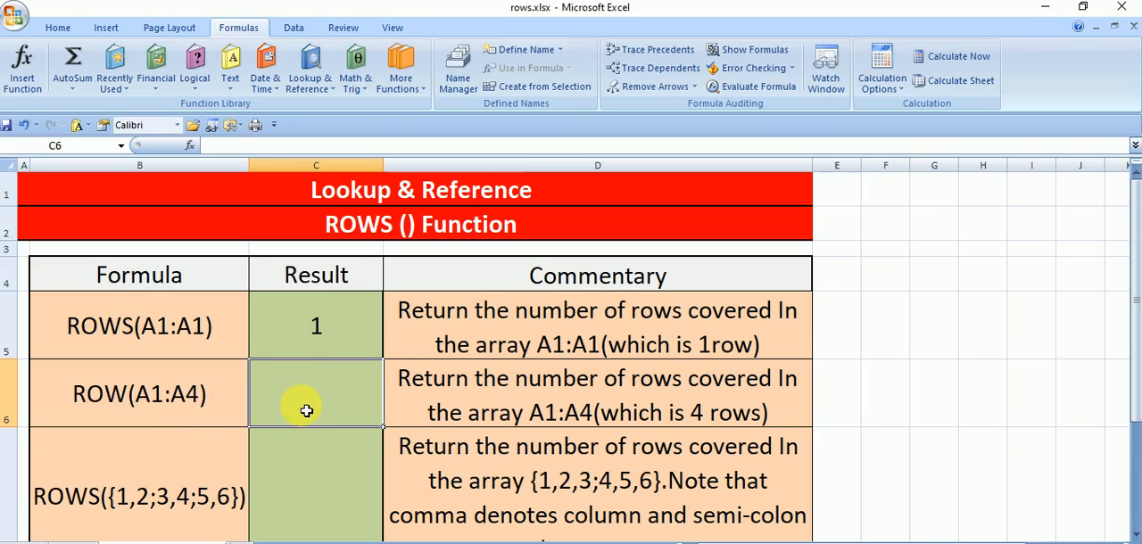
# - Enter the formula =ROWS(A1:A4) in Result cell C6
pyautogui.write('=')
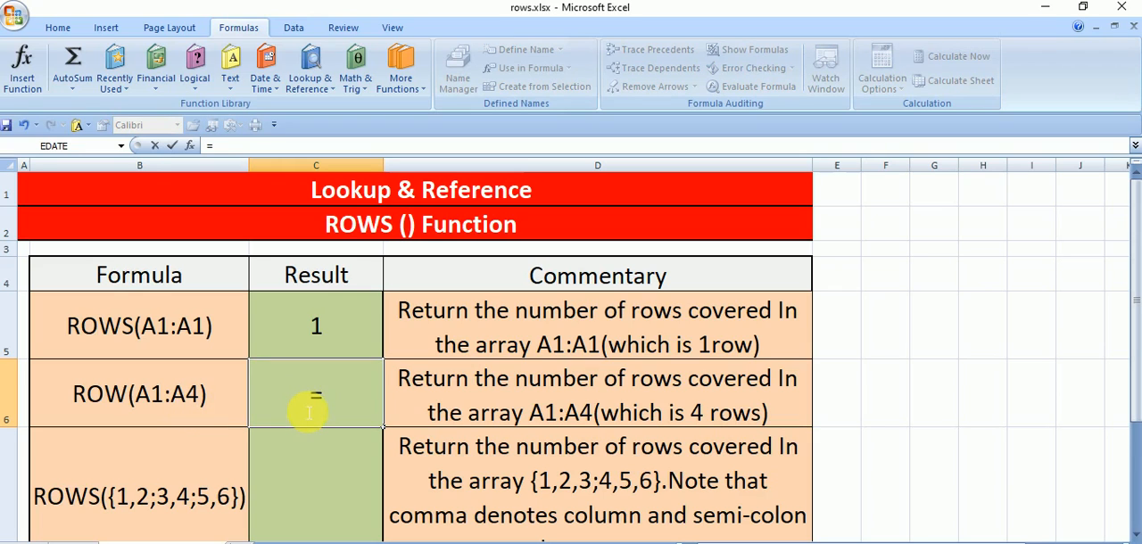
pyautogui.write('row')
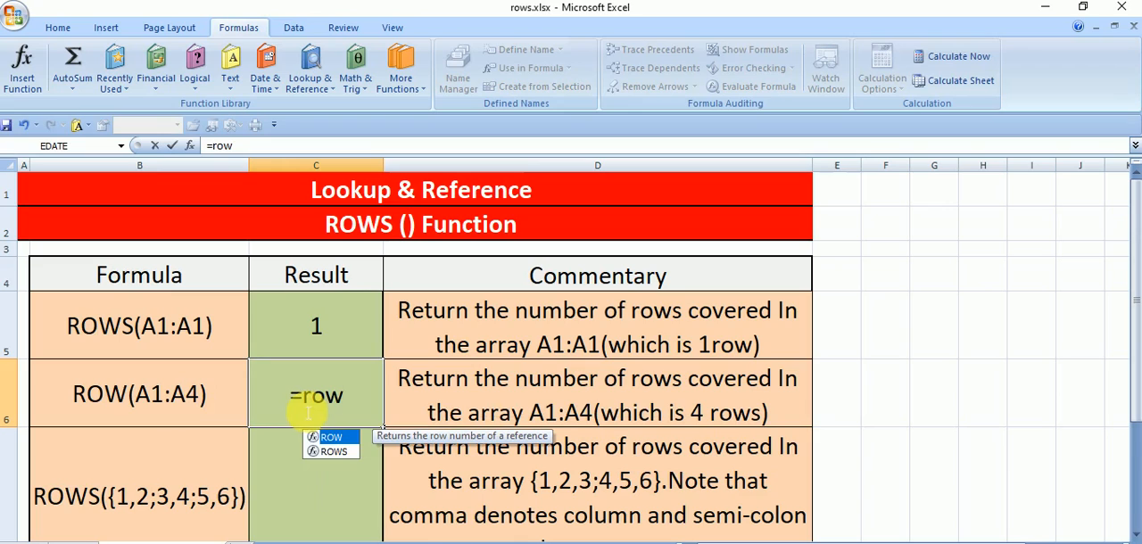
pyautogui.doubleClick(334, 451)
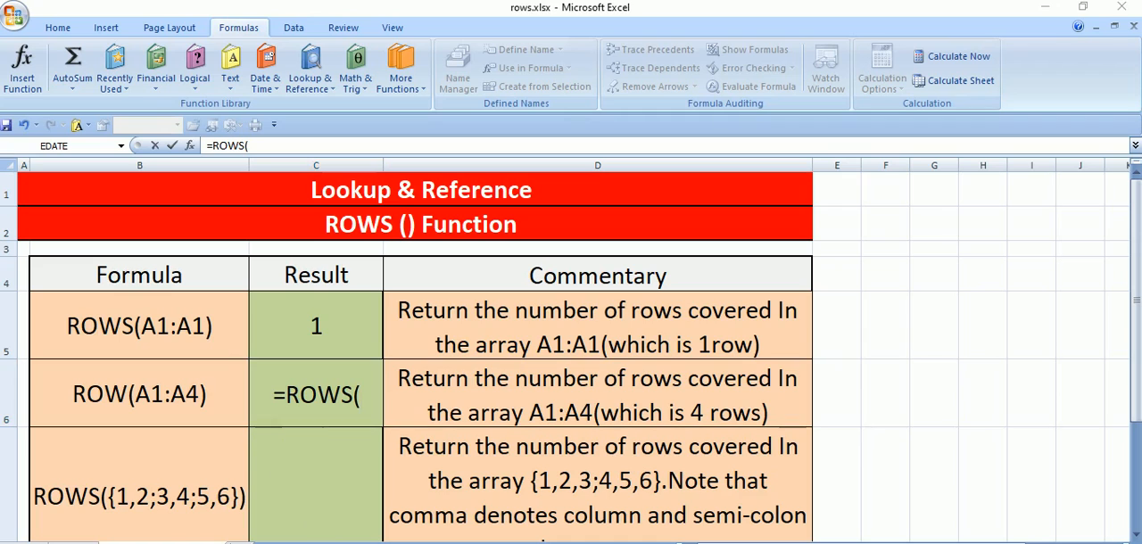
pyautogui.click(367, 408)
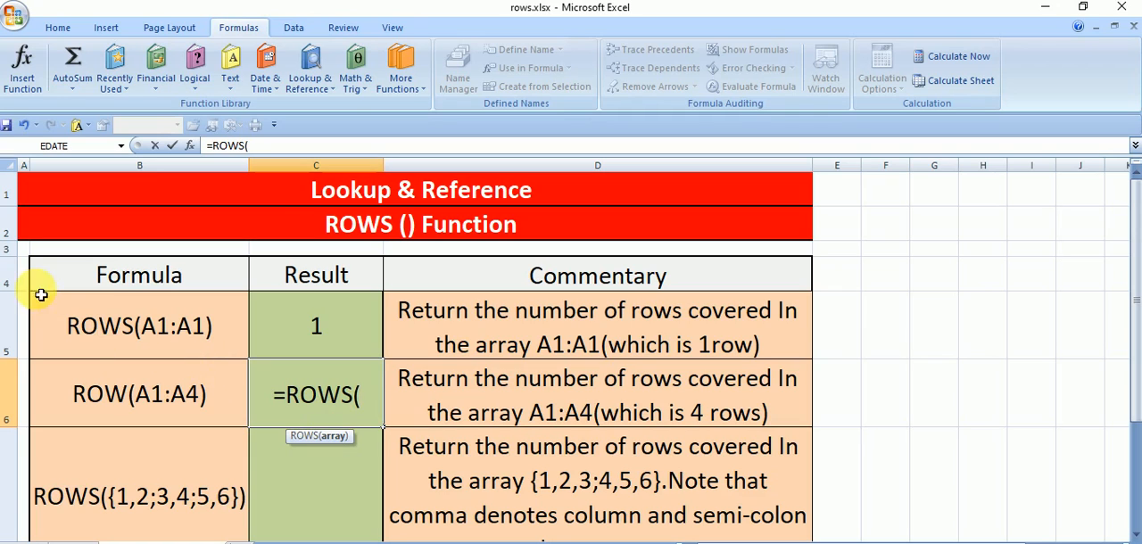
pyautogui.click(28, 187)
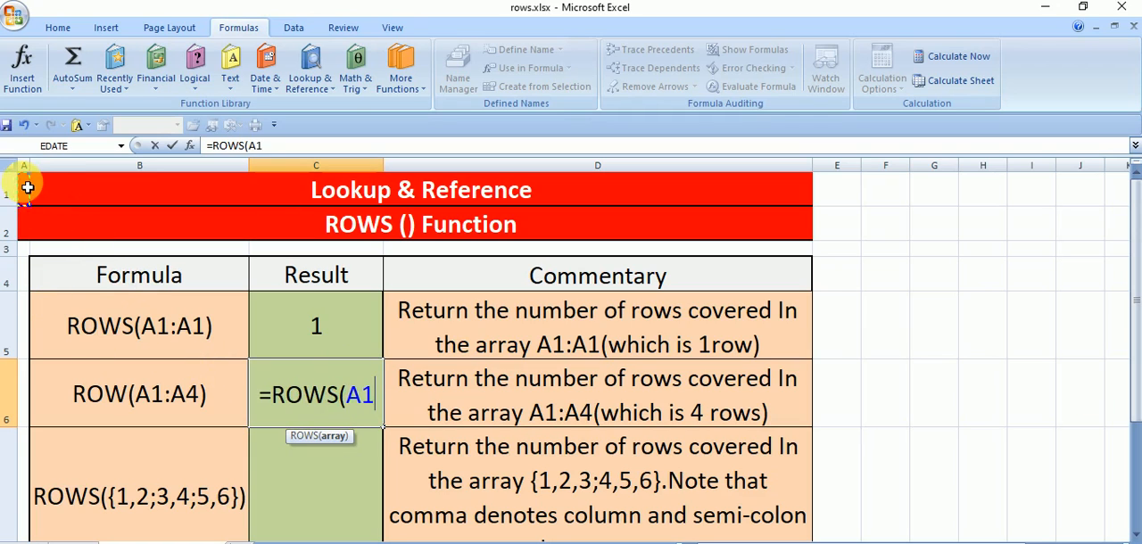
pyautogui.moveTo(27, 187); pyautogui.dragTo(25, 287)
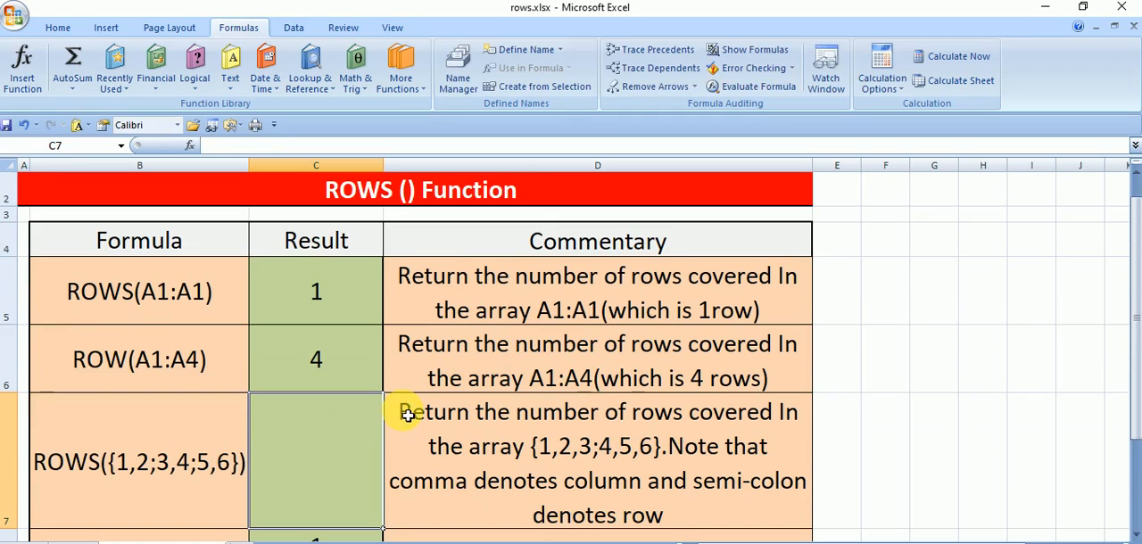
pyautogui.press('Return')
# - Check the formula in C6 against rows 1 to 4 of the sheet
pyautogui.click(339, 389)
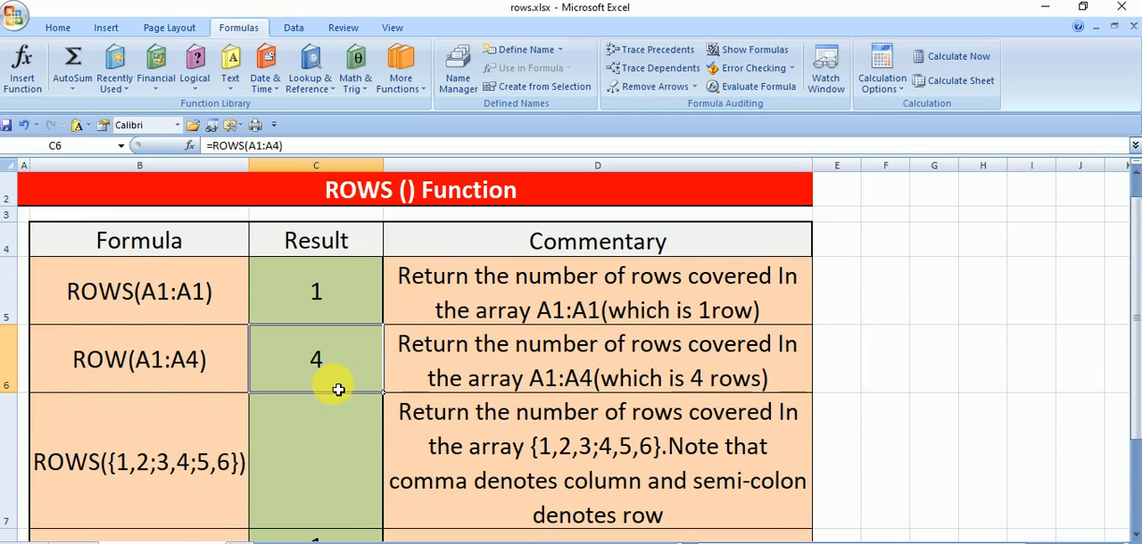
pyautogui.scroll(1, 339, 389)
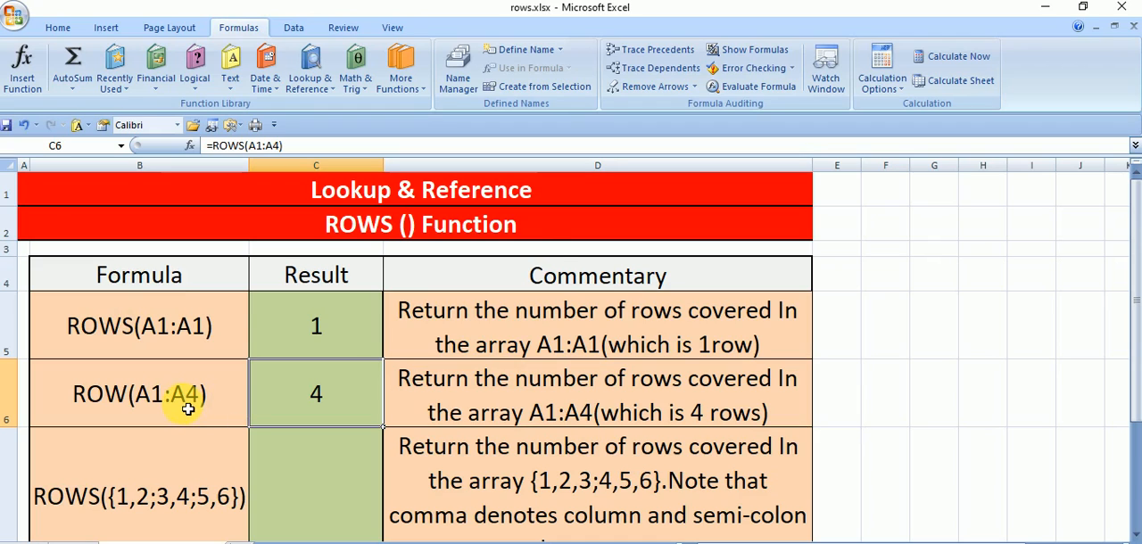
pyautogui.click(42, 193)
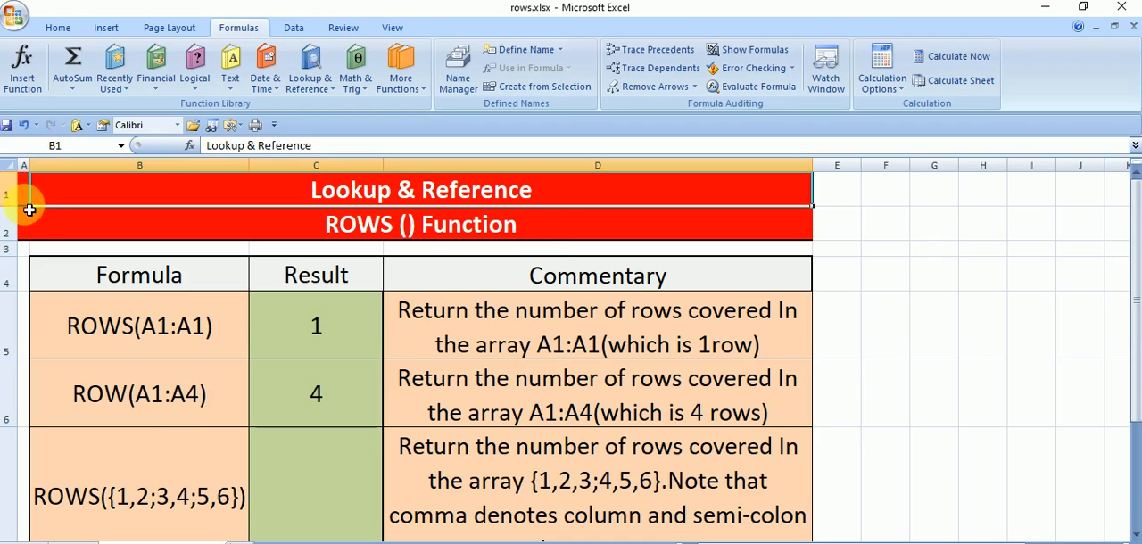
pyautogui.click(30, 221)
pyautogui.click(54, 252)
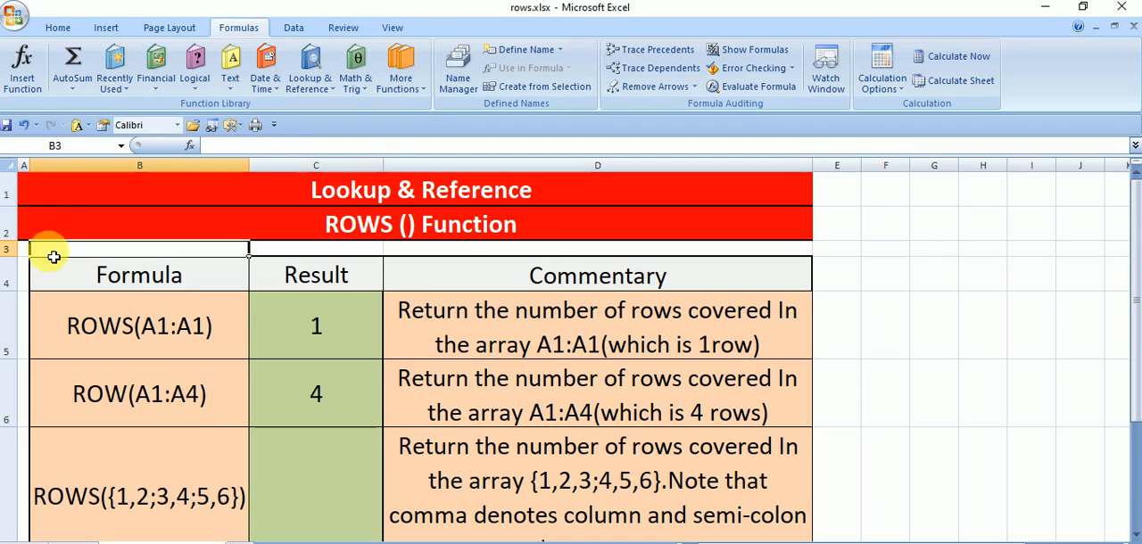
pyautogui.click(59, 276)
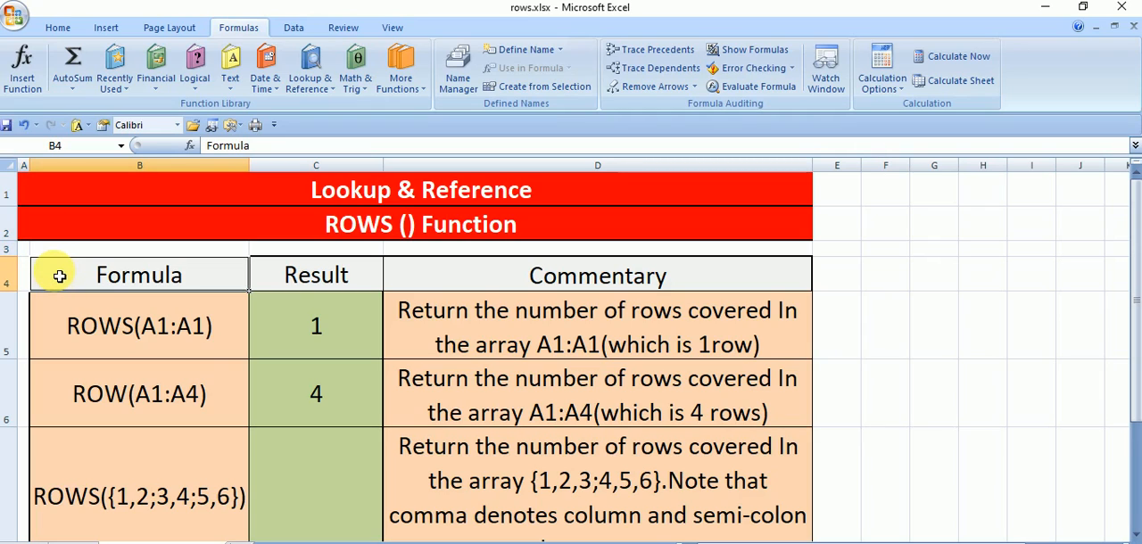
pyautogui.click(302, 404)
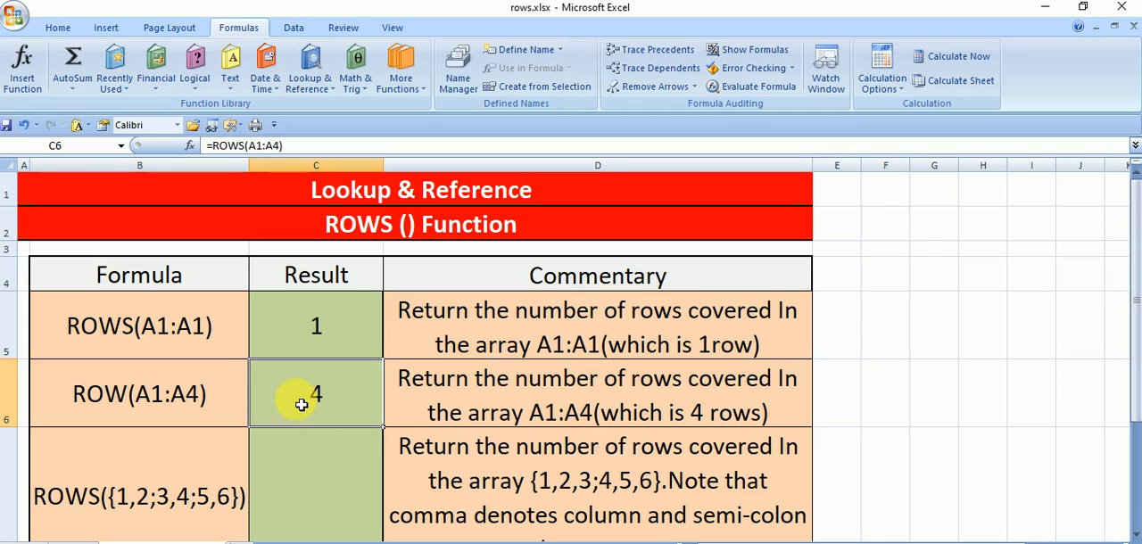
# - Enter the formula =ROWS({1,2,3;4,5,6}) in Result cell C7
pyautogui.scroll(-1, 316, 441)
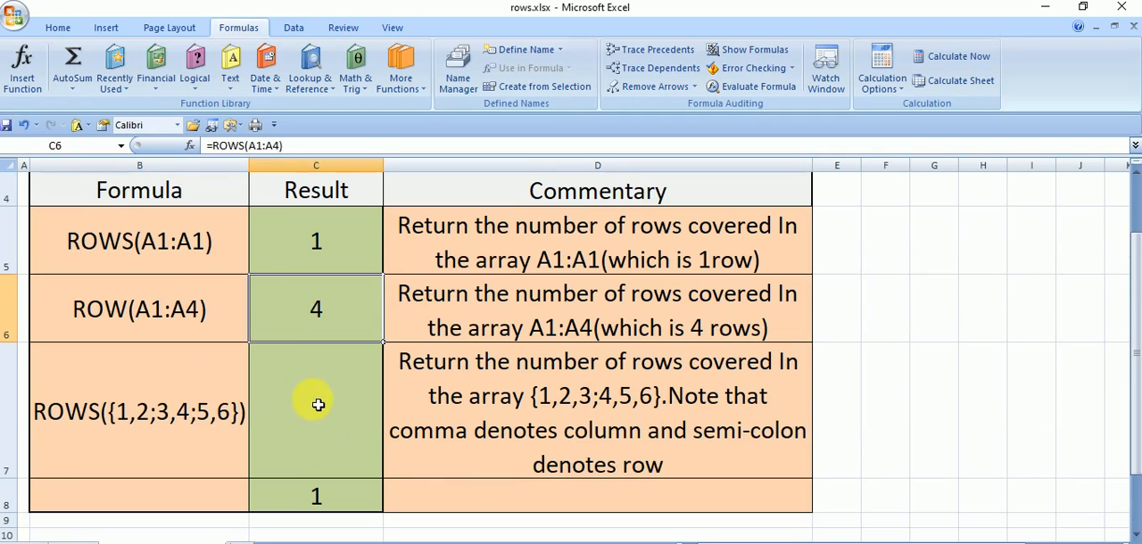
pyautogui.click(317, 404)
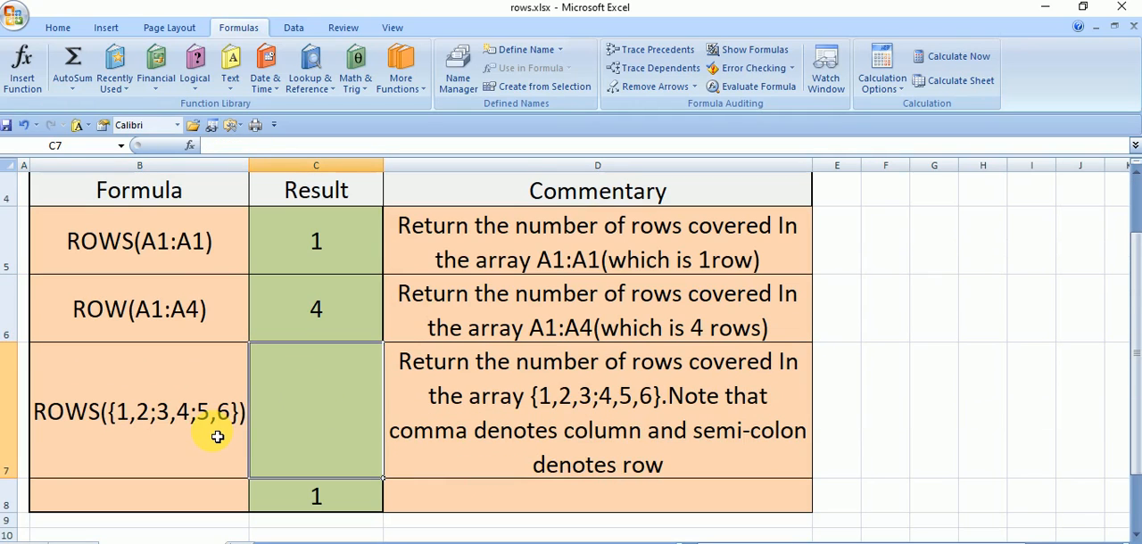
pyautogui.write('=')
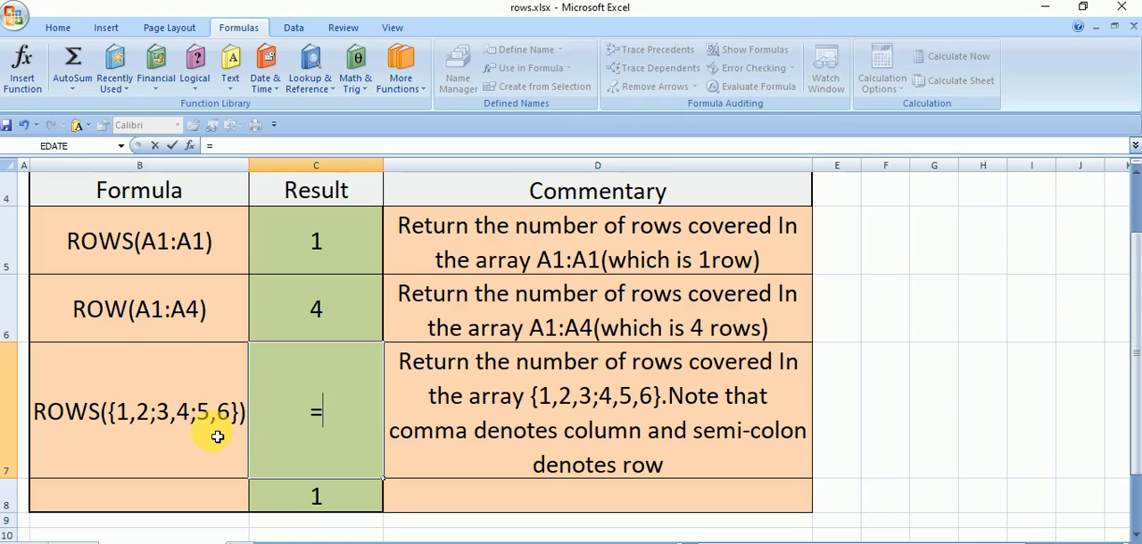
pyautogui.write('rows')
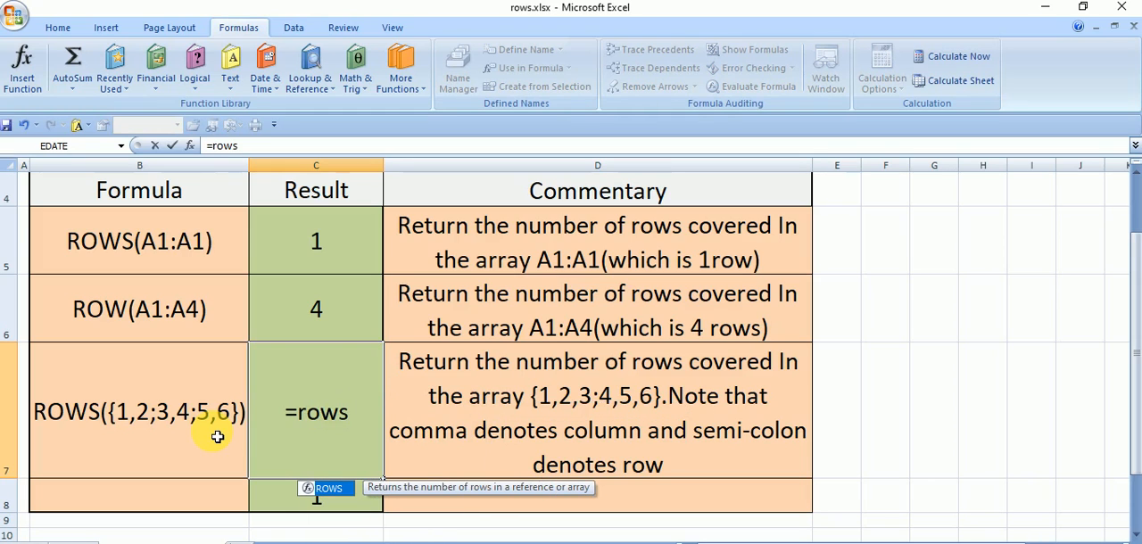
pyautogui.doubleClick(329, 488)
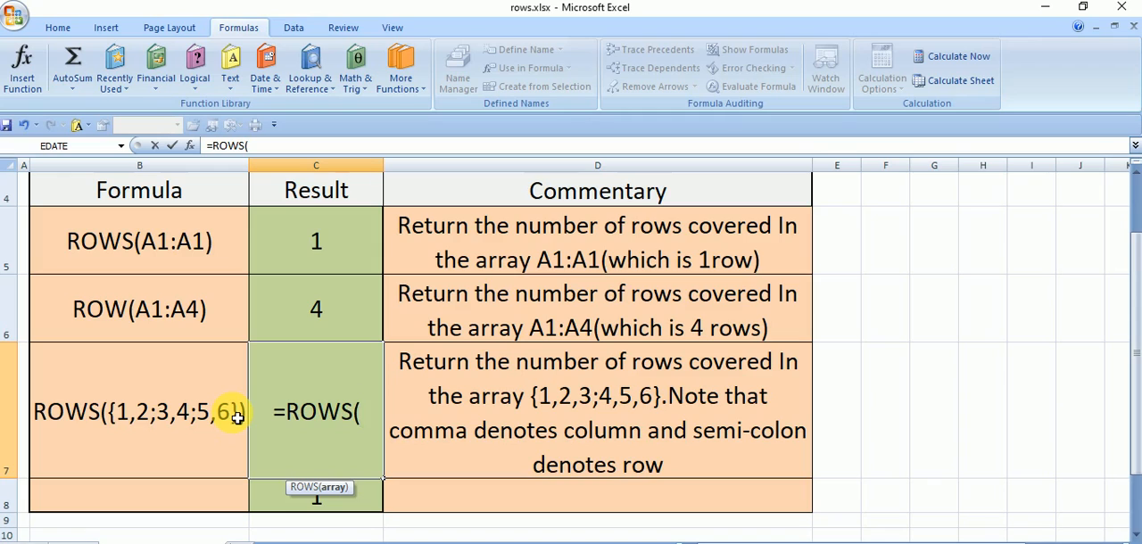
pyautogui.write('{')
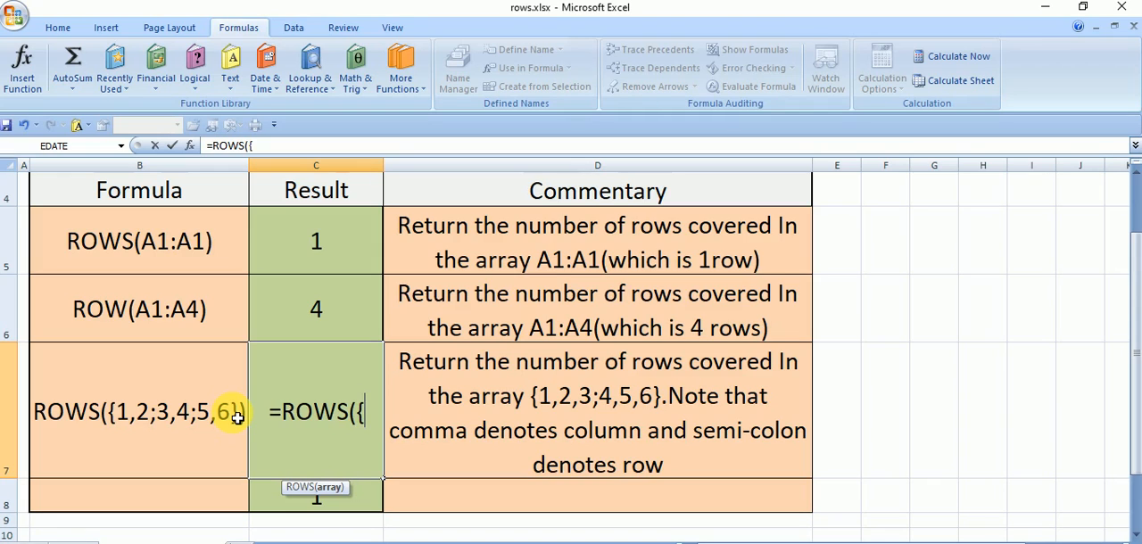
pyautogui.write('1')
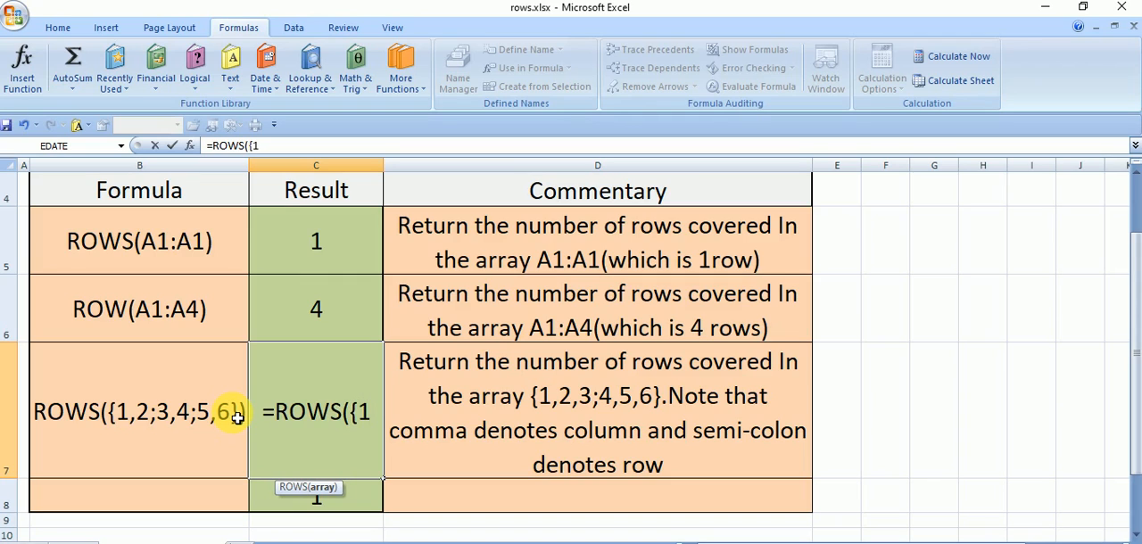
pyautogui.write(',2')
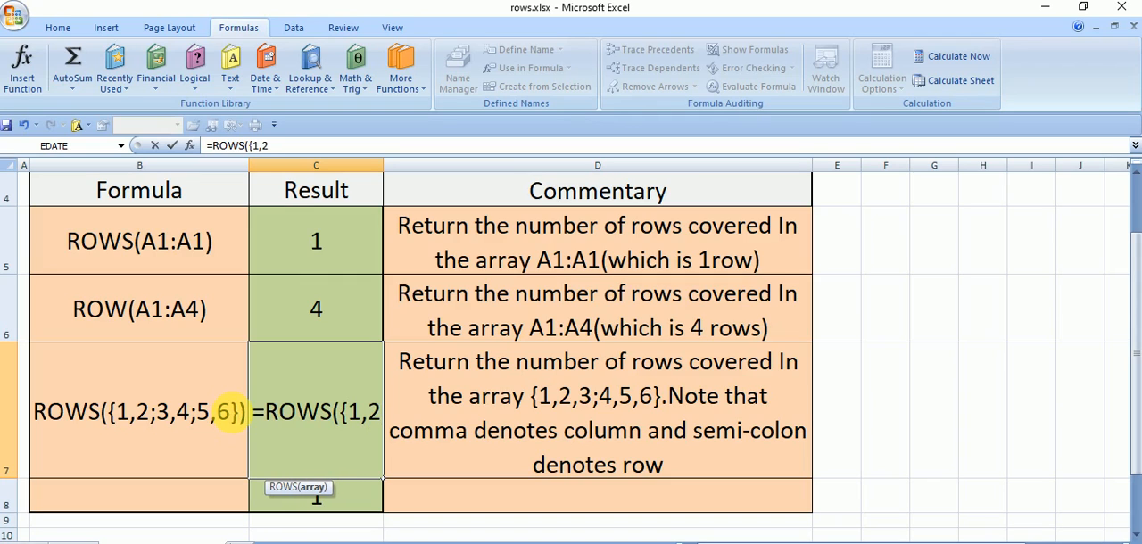
pyautogui.write(',3')
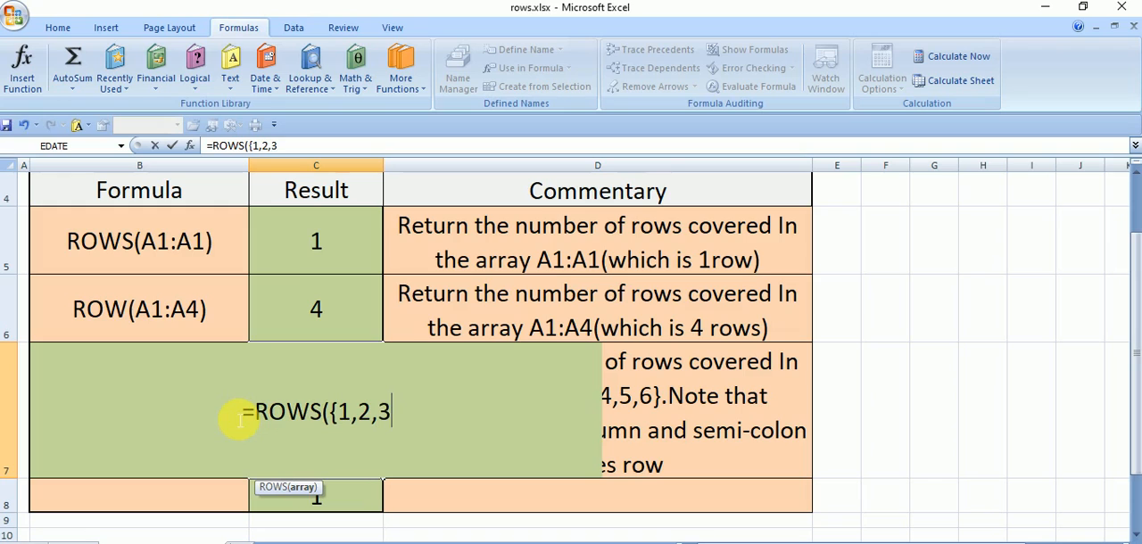
pyautogui.write(';')
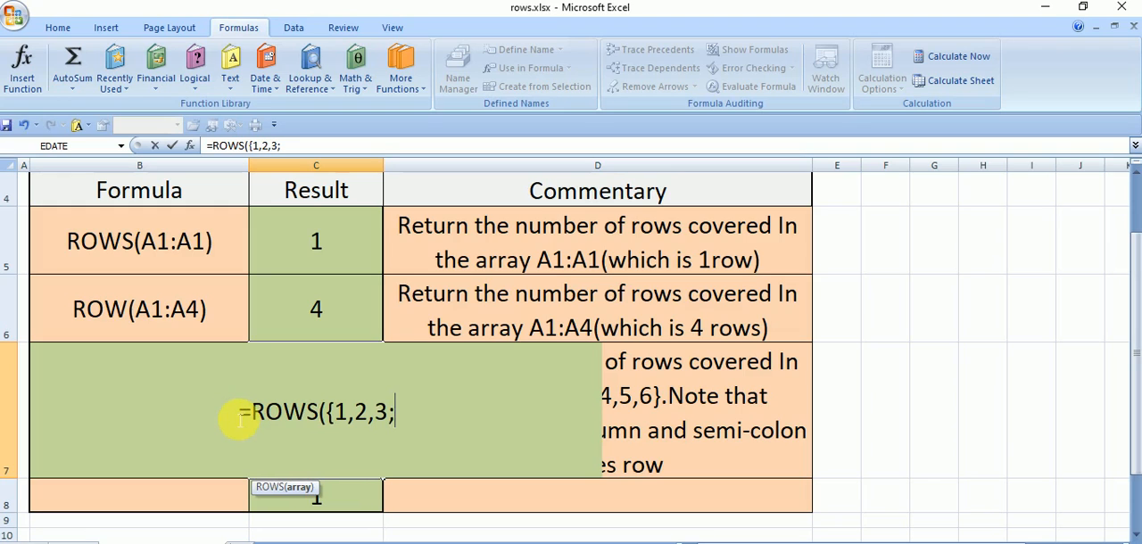
pyautogui.write('4')
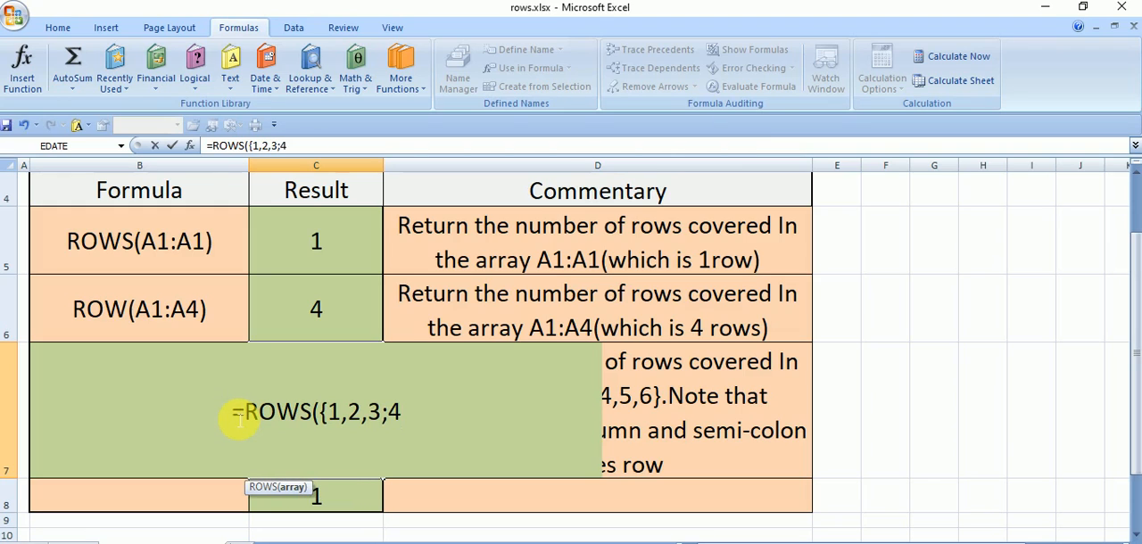
pyautogui.write(',5,')
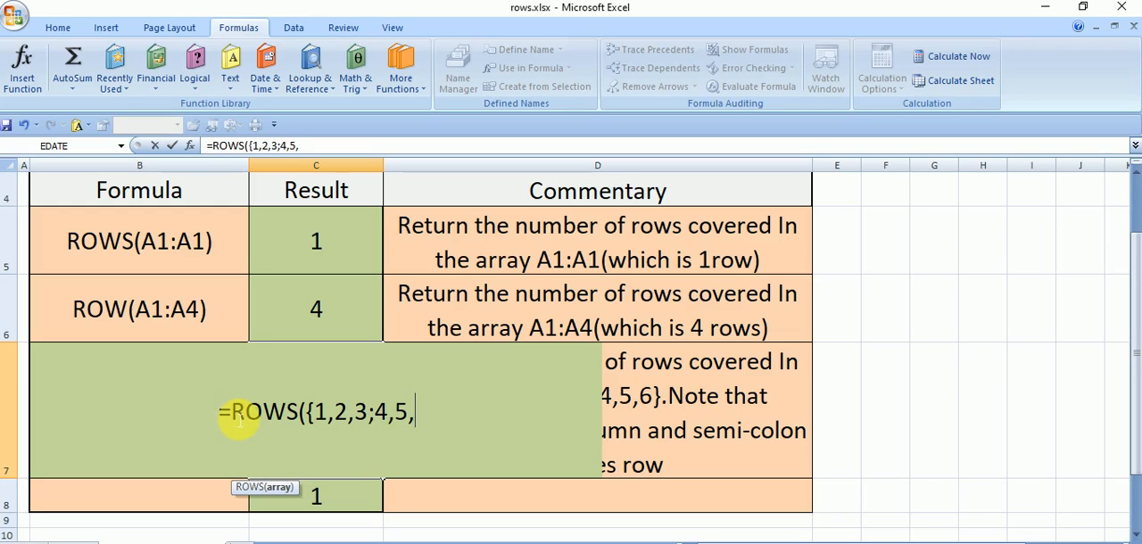
pyautogui.write('6')
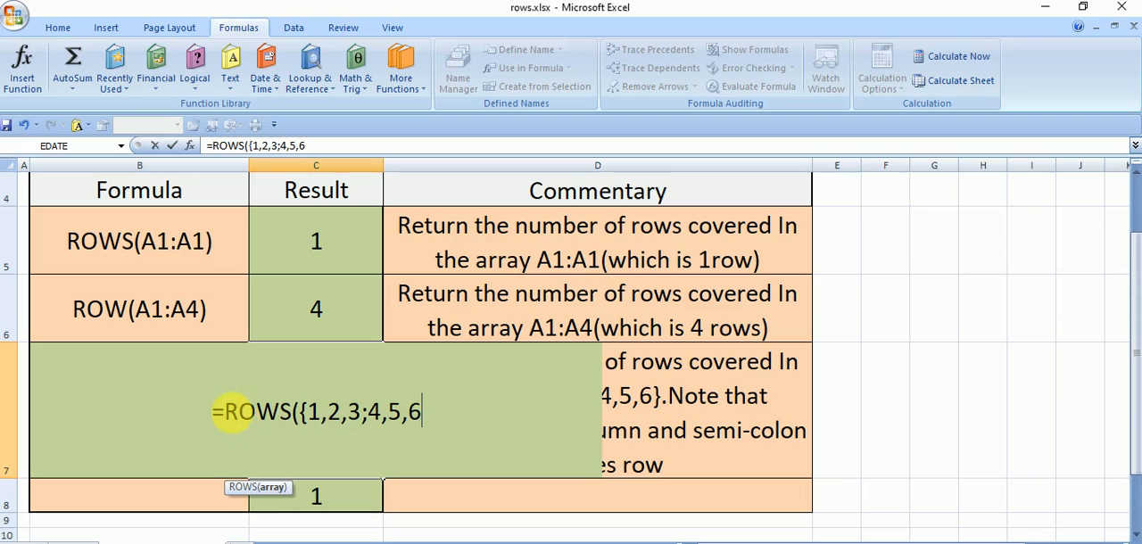
pyautogui.write('}')
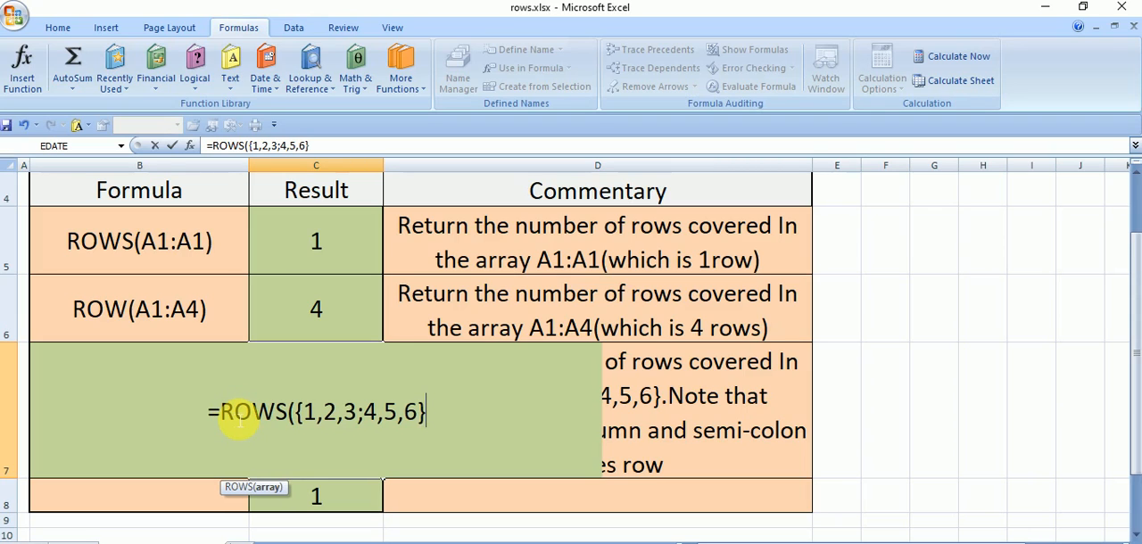
pyautogui.write(')')
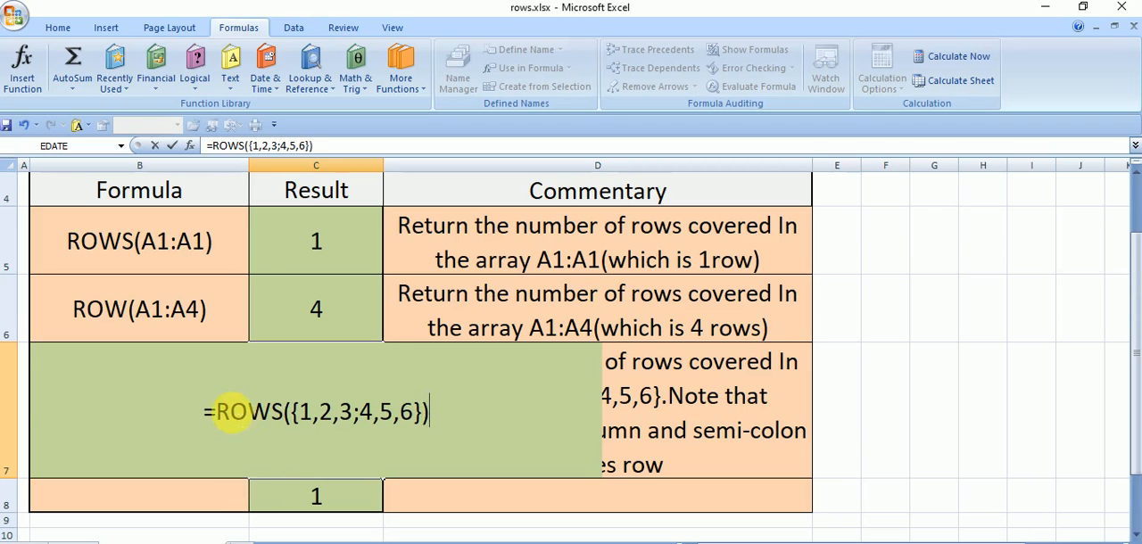
pyautogui.press('Return')
# - Review the array constant in C7's formula against the commentary on comma and semicolon separators
pyautogui.click(366, 444)
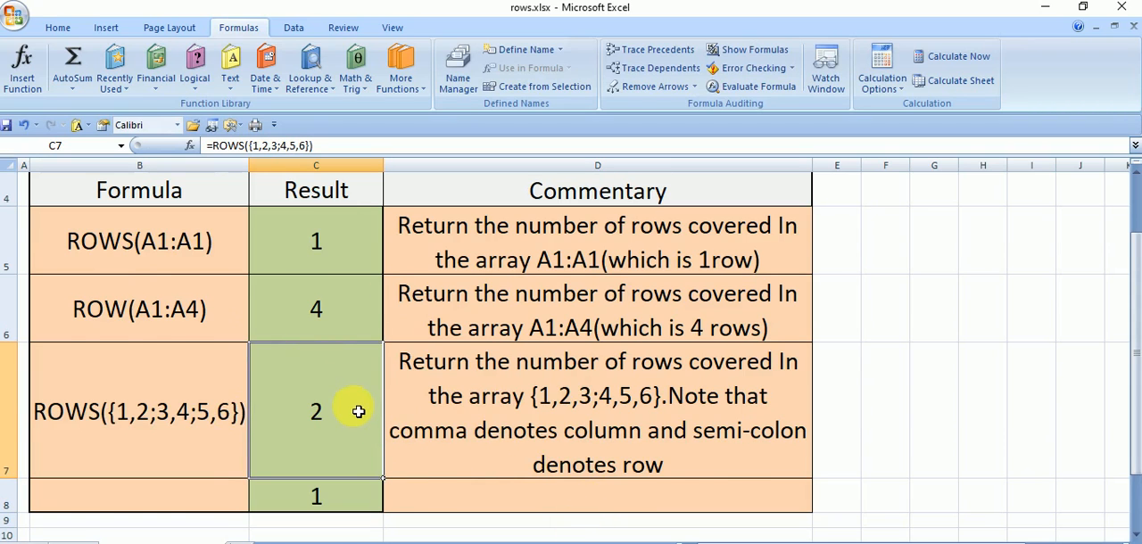
pyautogui.scroll(1, 361, 406)
pyautogui.scroll(-1, 319, 487)
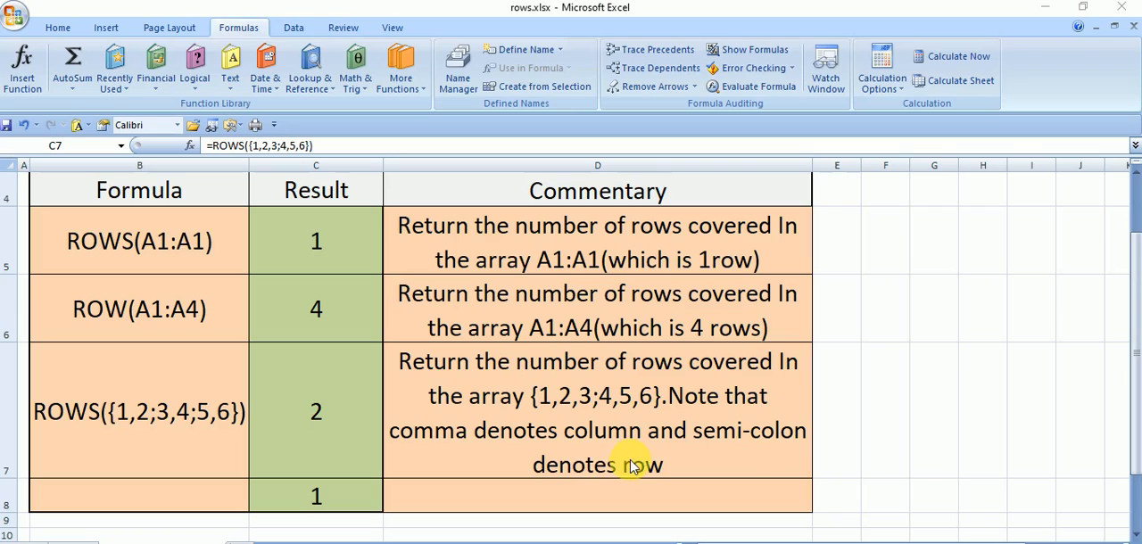
pyautogui.doubleClick(350, 427)
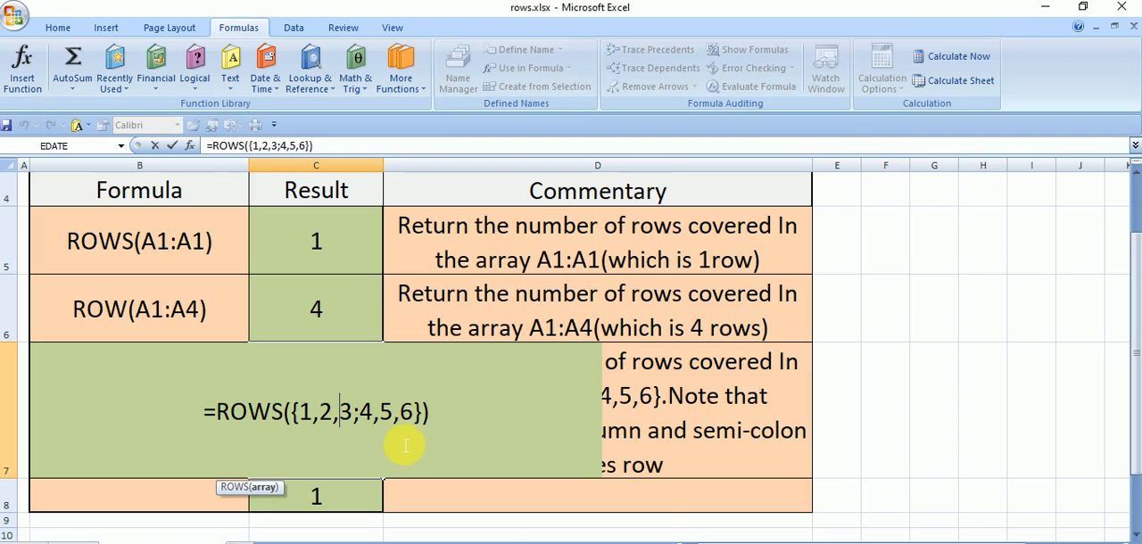
pyautogui.press('Return')
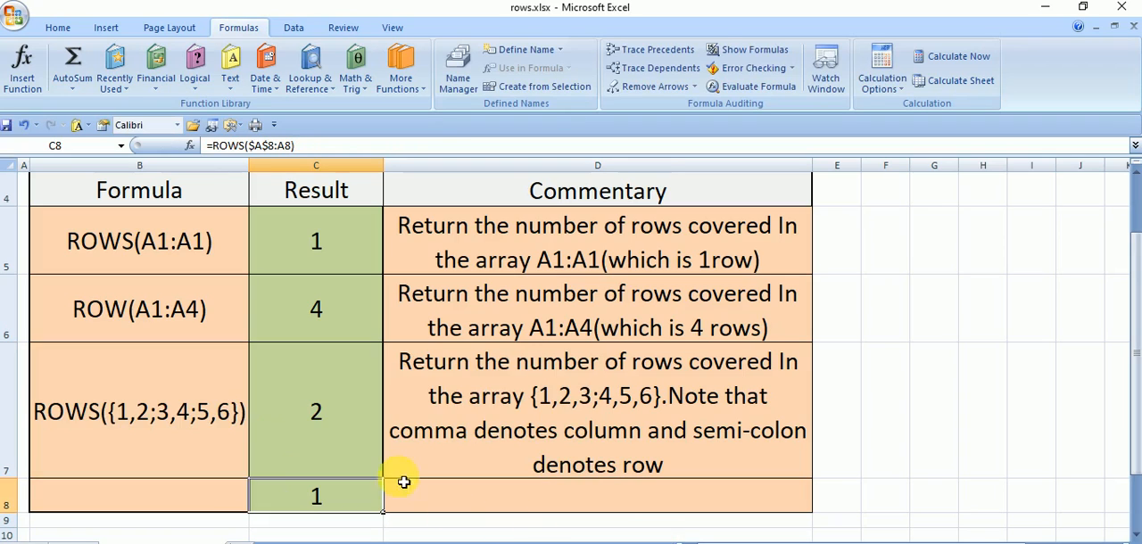
pyautogui.click(351, 433)
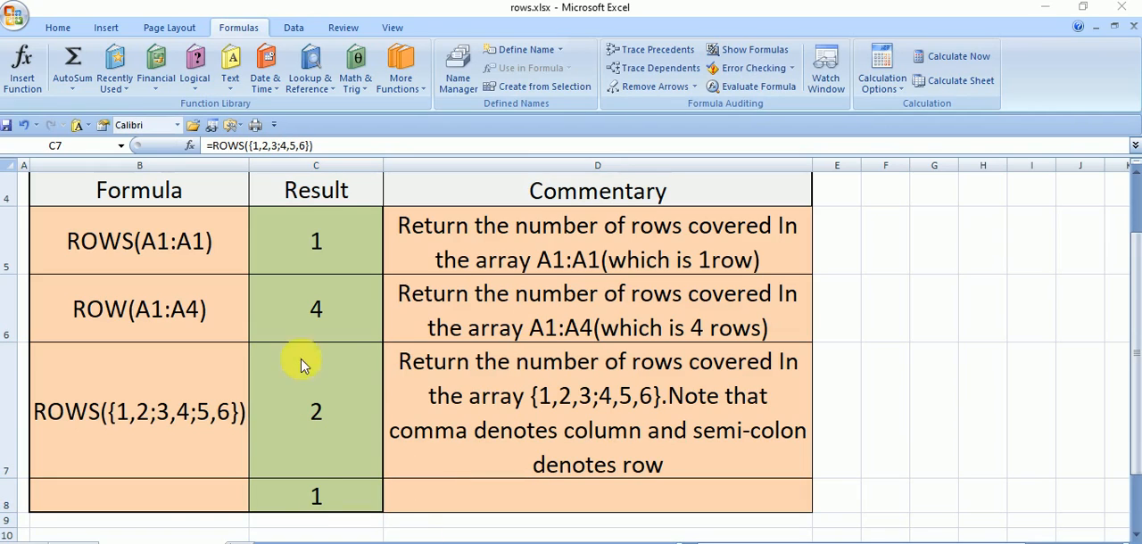
pyautogui.scroll(1, 377, 441)
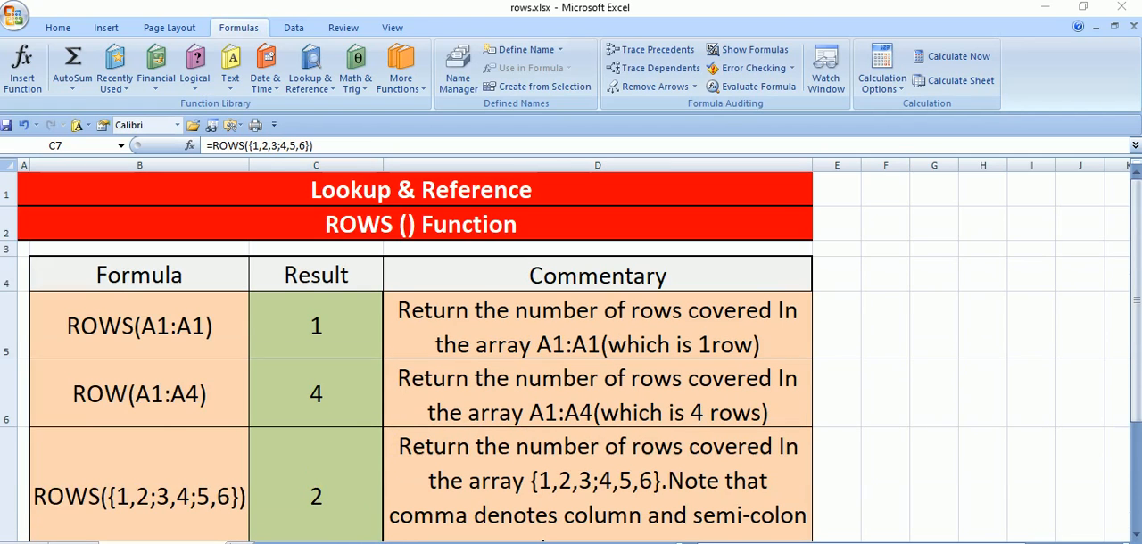
# - Change the separators in C7's array constant so the formula reads =ROWS({1,2;3,4;5,6})
pyautogui.scroll(-1, 339, 453)
pyautogui.doubleClick(328, 421)
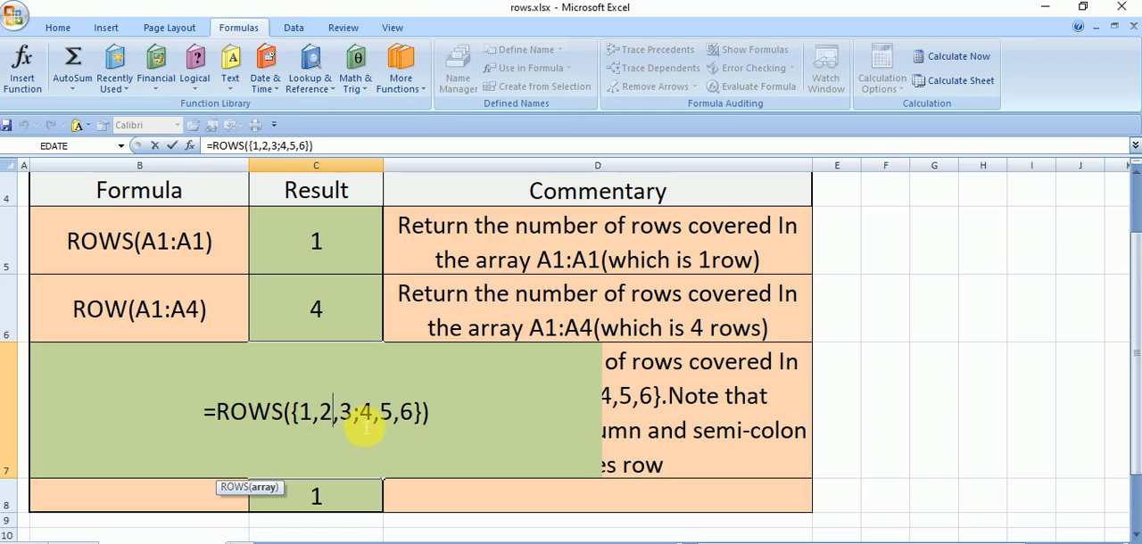
pyautogui.click(366, 428)
pyautogui.press('BackSpace')
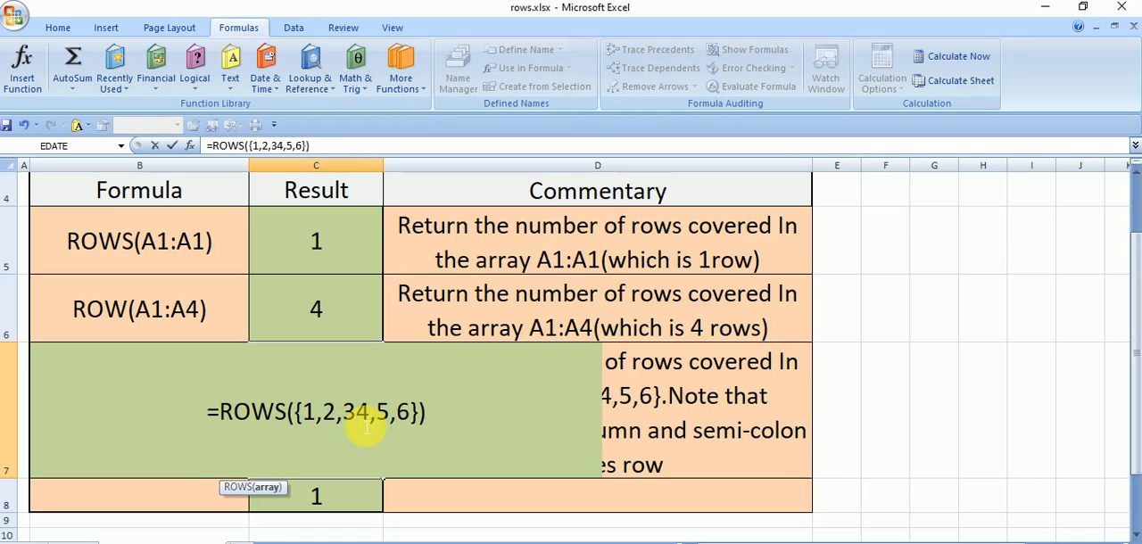
pyautogui.write(',')
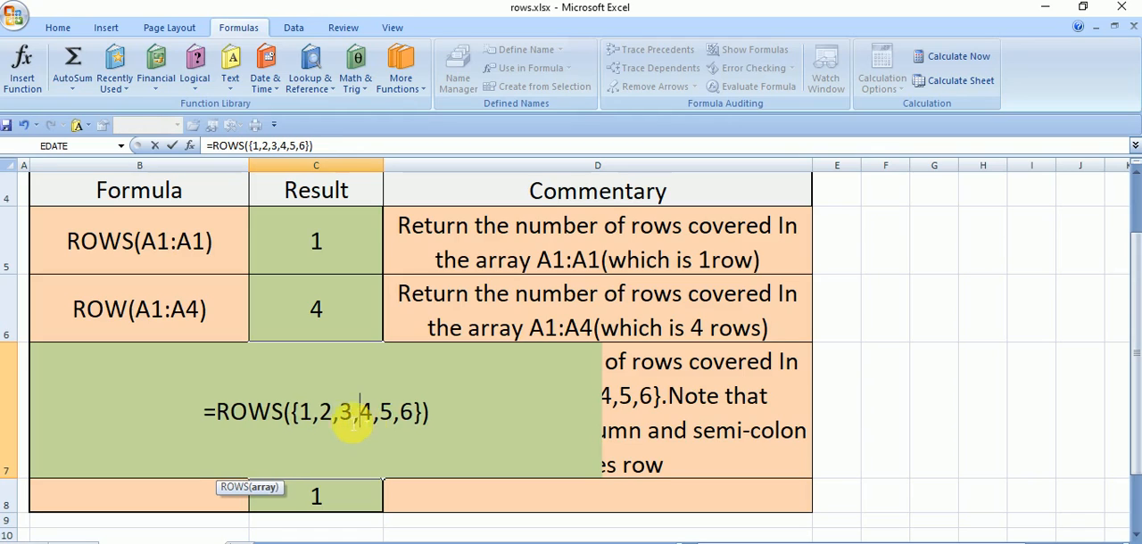
pyautogui.press('BackSpace')
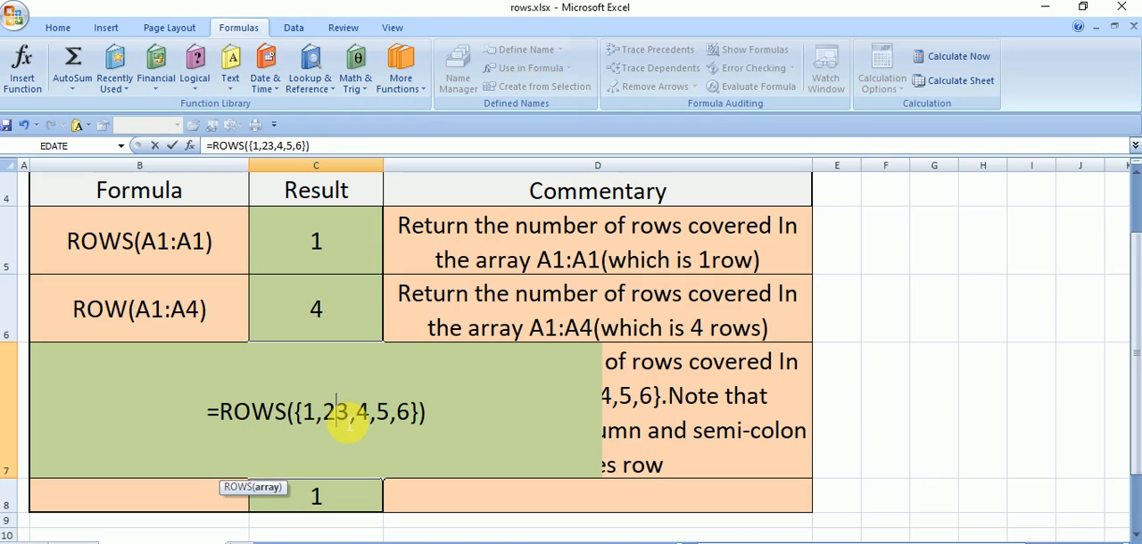
pyautogui.write(';')
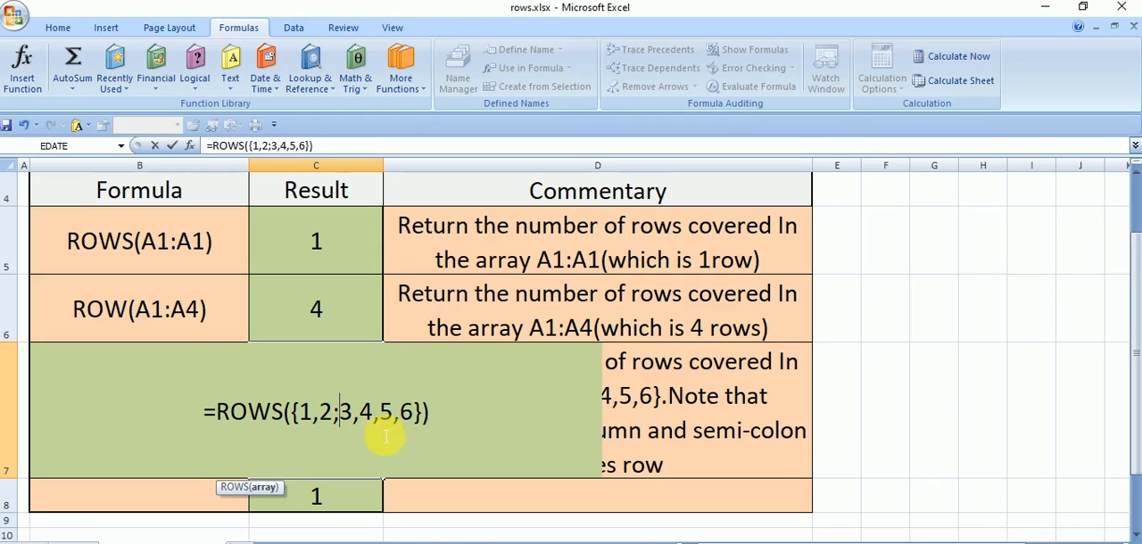
pyautogui.click(384, 428)
pyautogui.press('Delete')
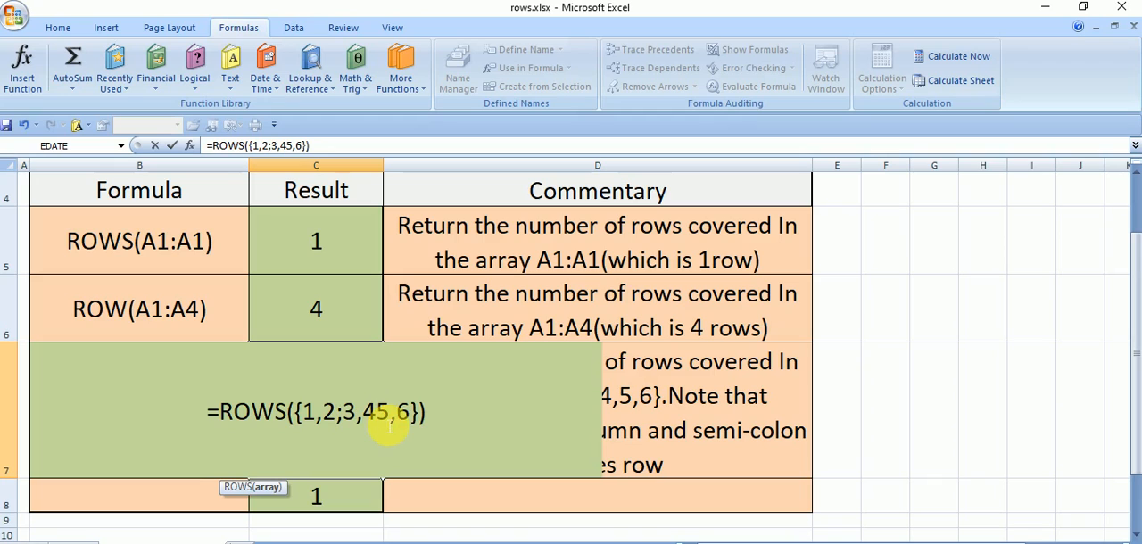
pyautogui.write(';')
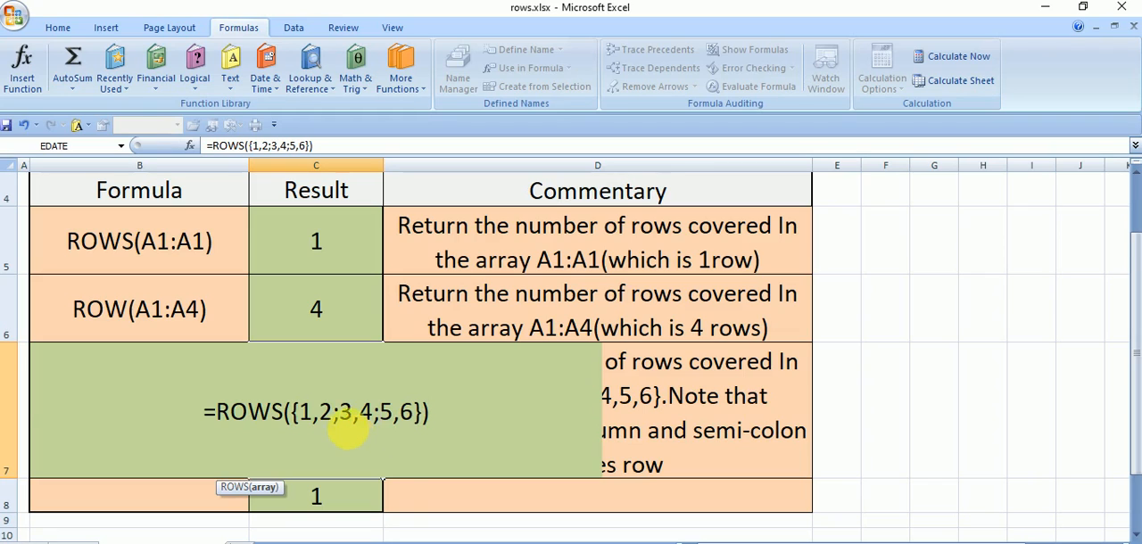
pyautogui.press('Return')
# - Check the edited array formula in C7 against the example in the Formula column
pyautogui.click(288, 374)
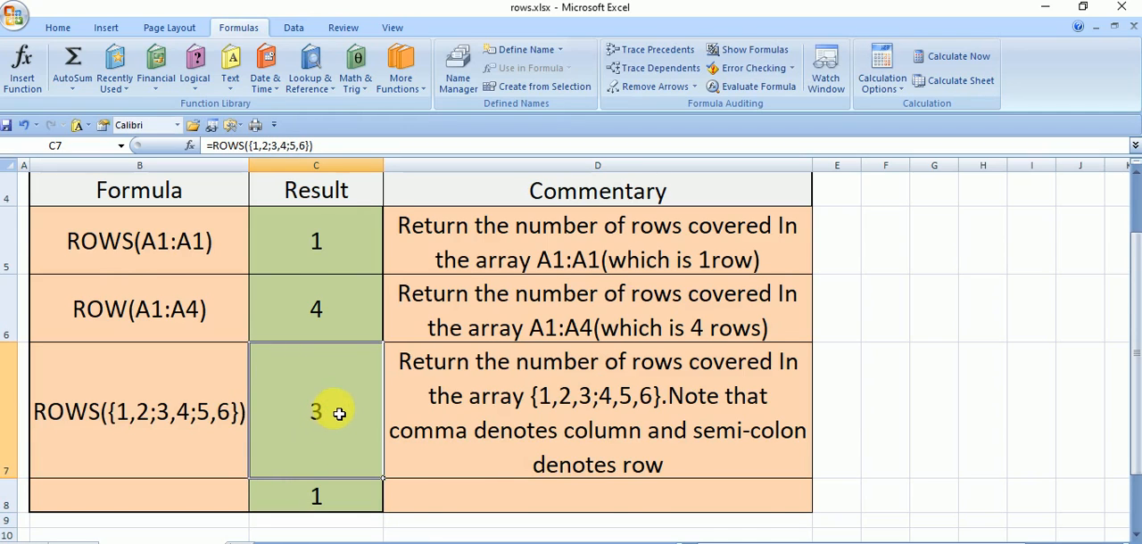
pyautogui.scroll(1, 332, 409)
pyautogui.scroll(-2, 268, 384)
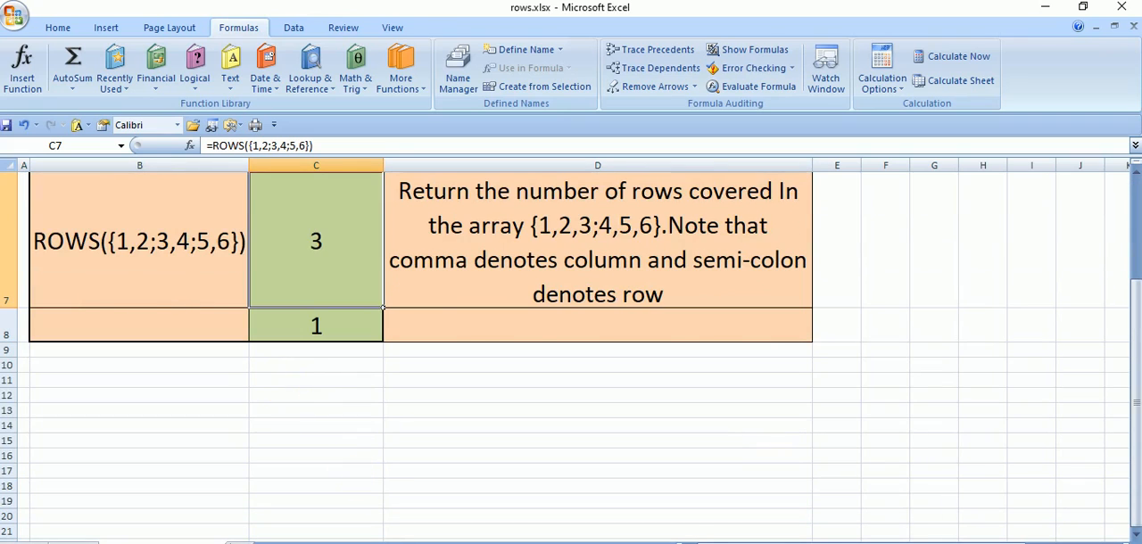
pyautogui.scroll(1, 317, 402)
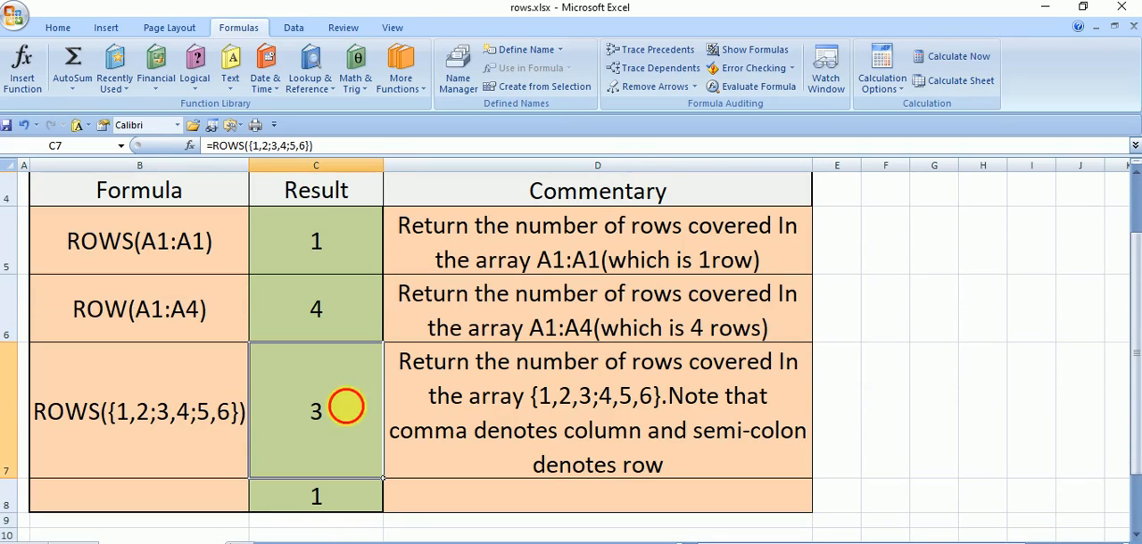
pyautogui.doubleClick(327, 433)
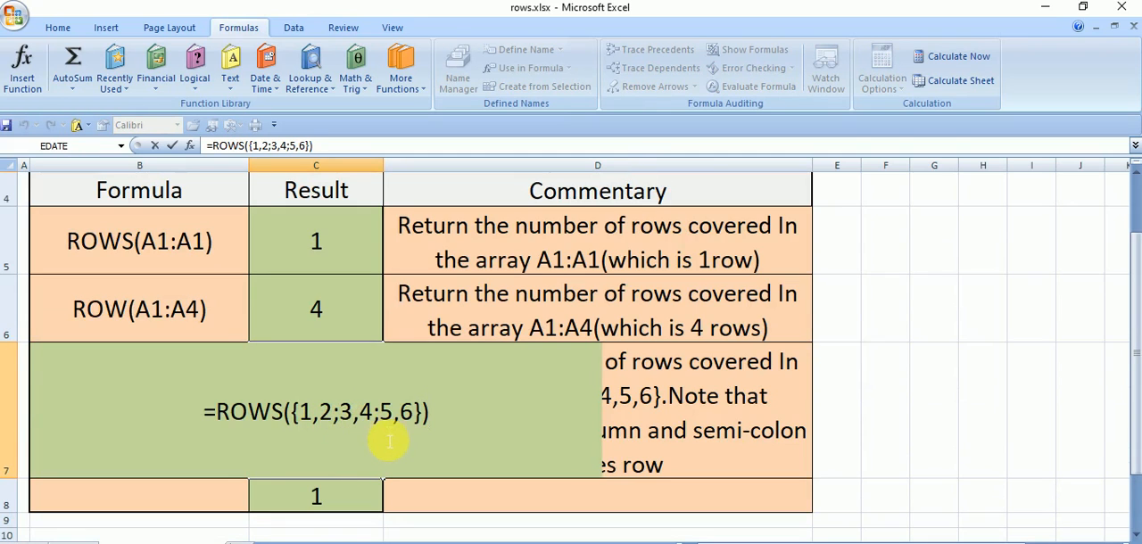
pyautogui.press('Return')
pyautogui.click(350, 471)
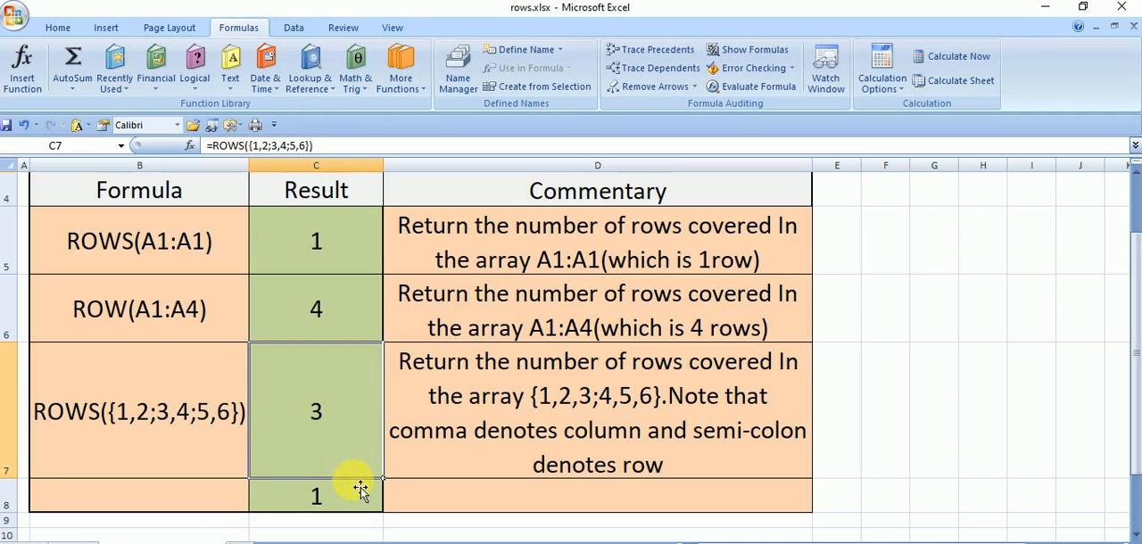
# - Replace the array argument of C8's ROWS formula with the relative range A8:A8
pyautogui.doubleClick(340, 496)
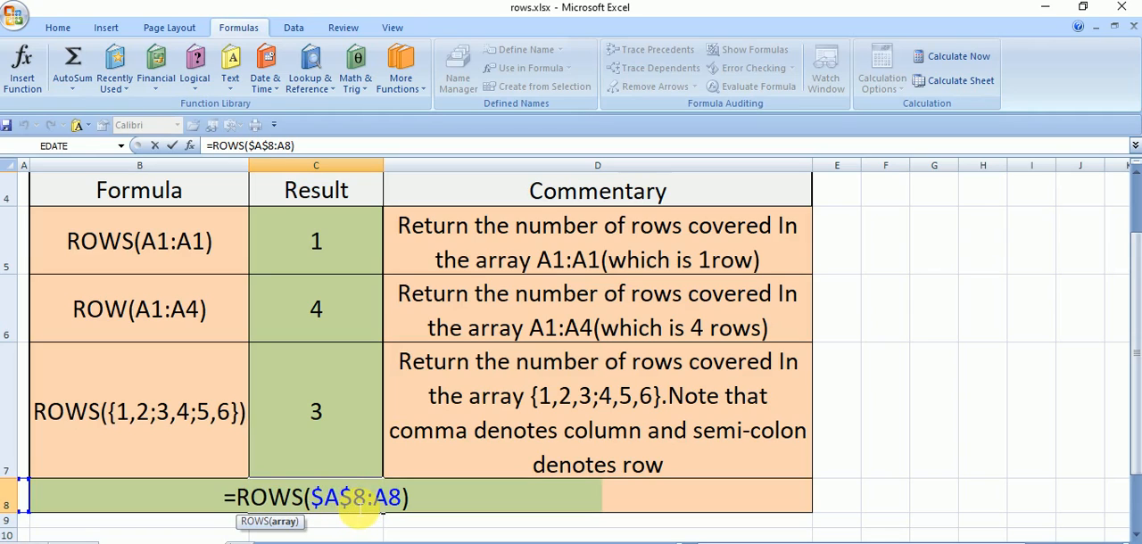
pyautogui.moveTo(357, 512); pyautogui.dragTo(310, 505)
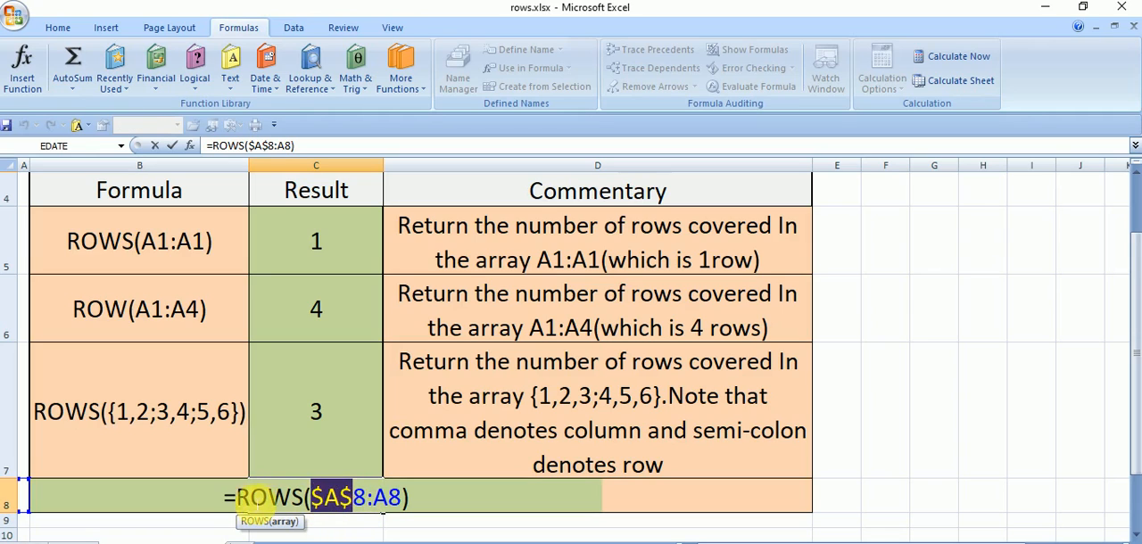
pyautogui.click(189, 148)
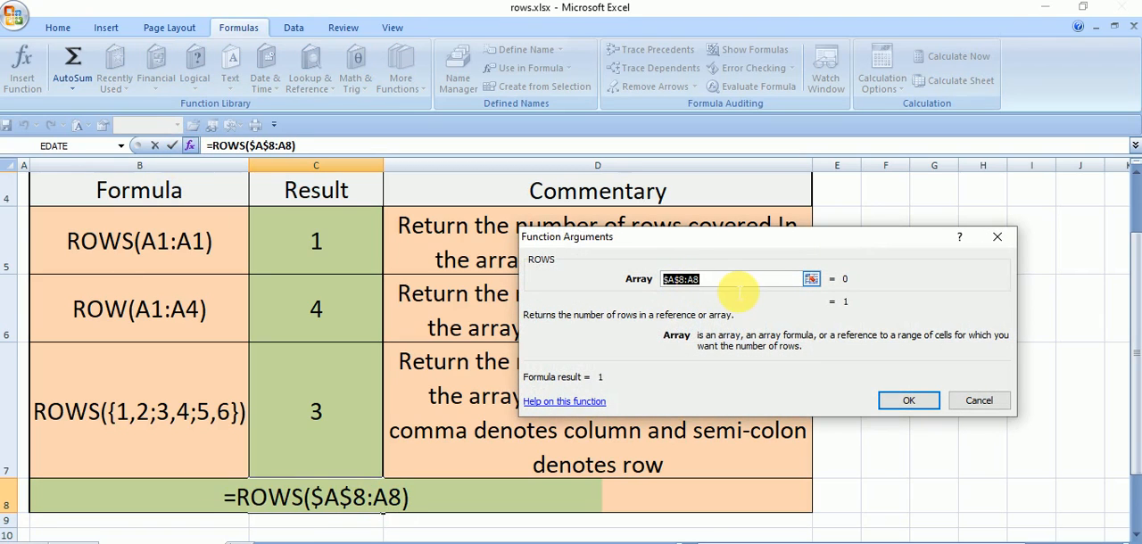
pyautogui.press('BackSpace')
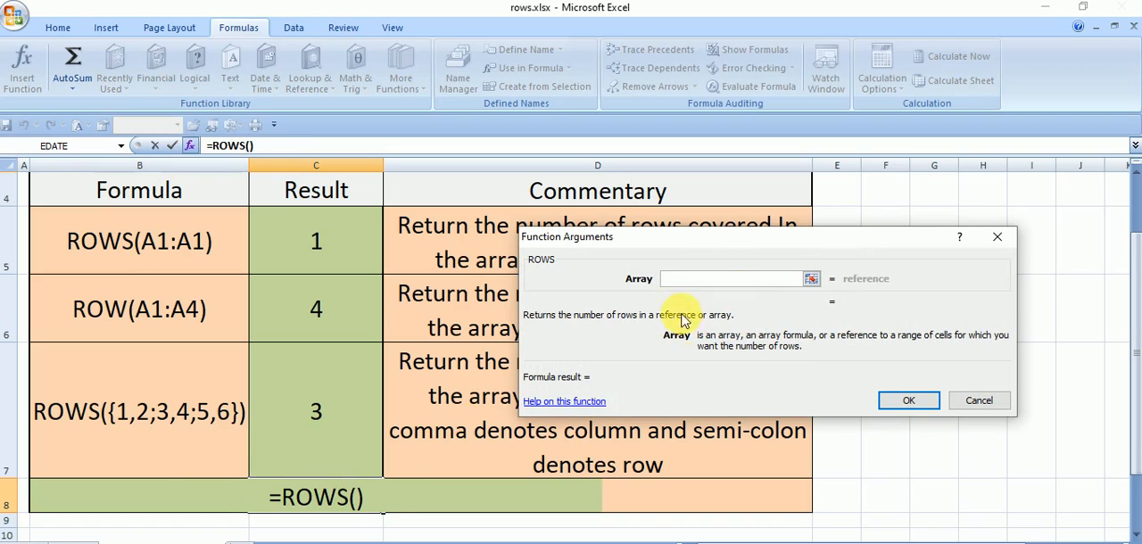
pyautogui.click(93, 495)
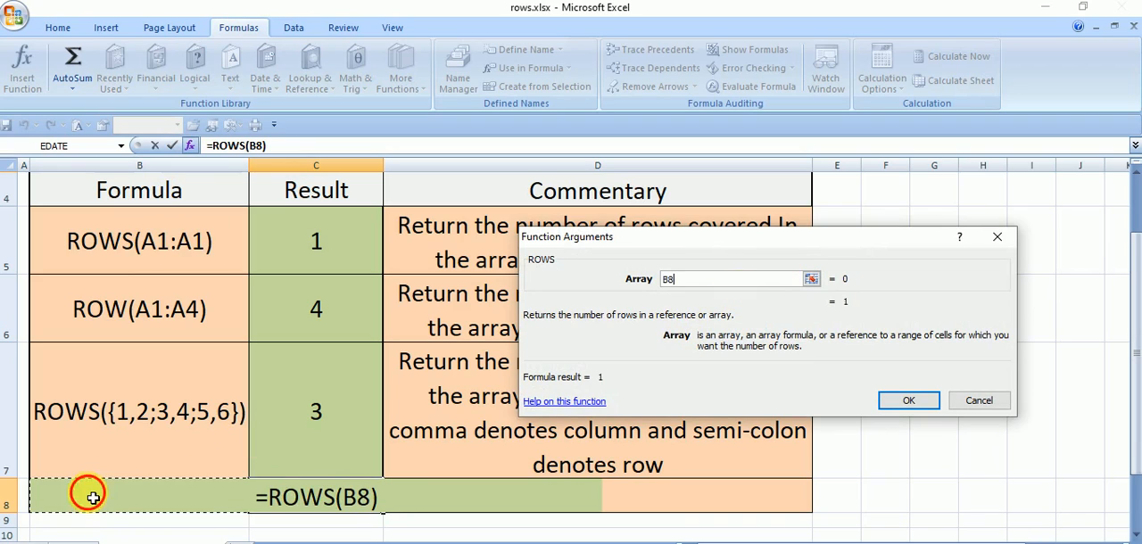
pyautogui.click(31, 504)
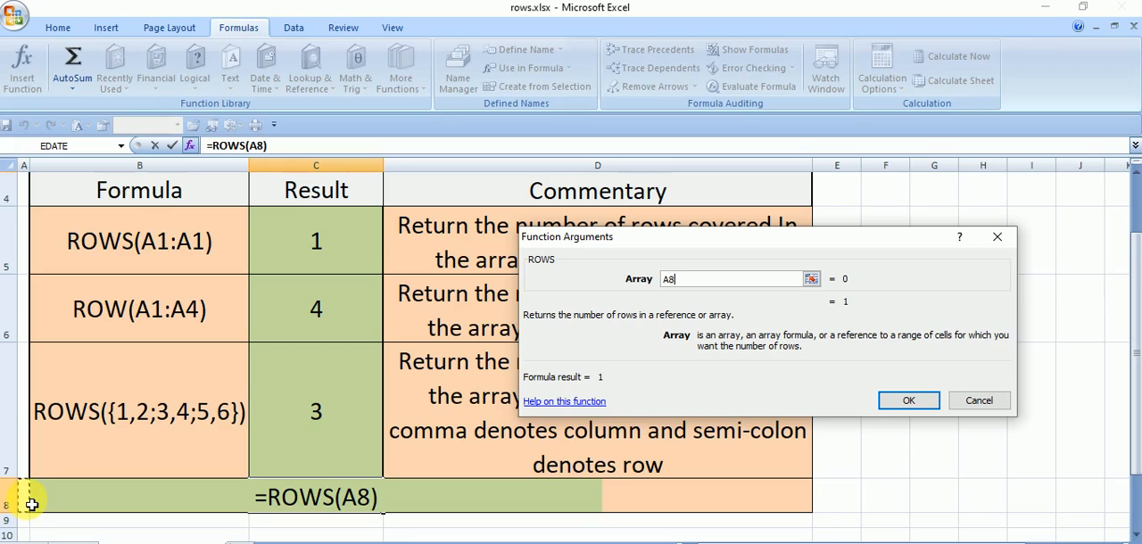
pyautogui.moveTo(31, 504); pyautogui.dragTo(33, 523)
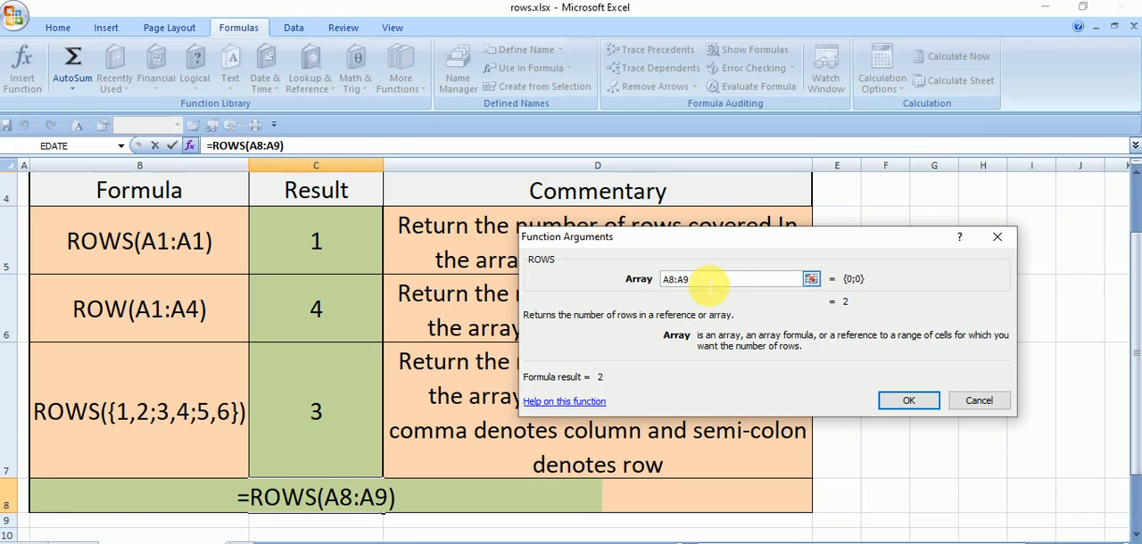
pyautogui.press('BackSpace')
pyautogui.write('8')
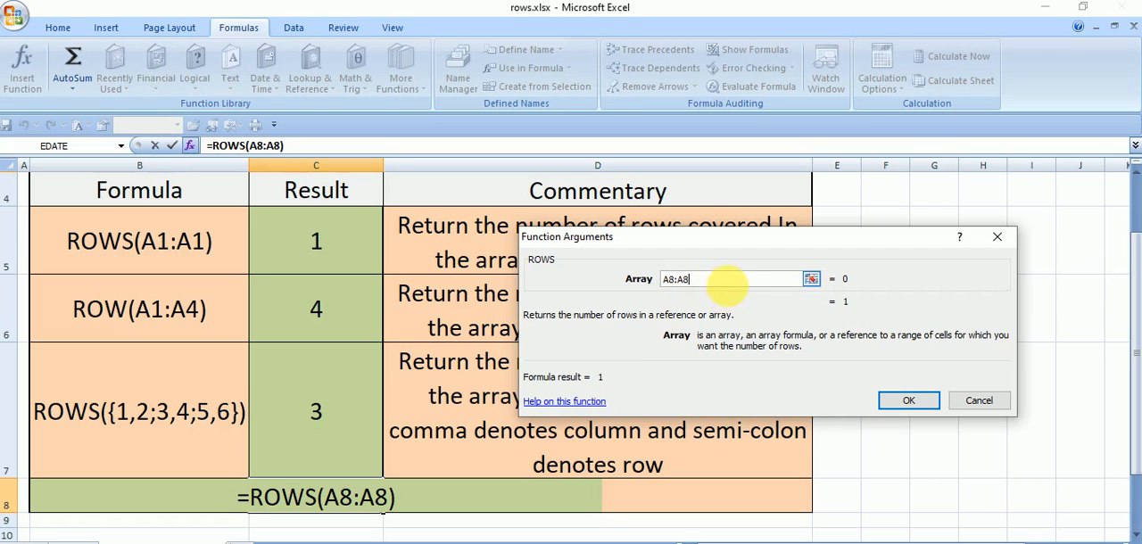
pyautogui.click(893, 398)
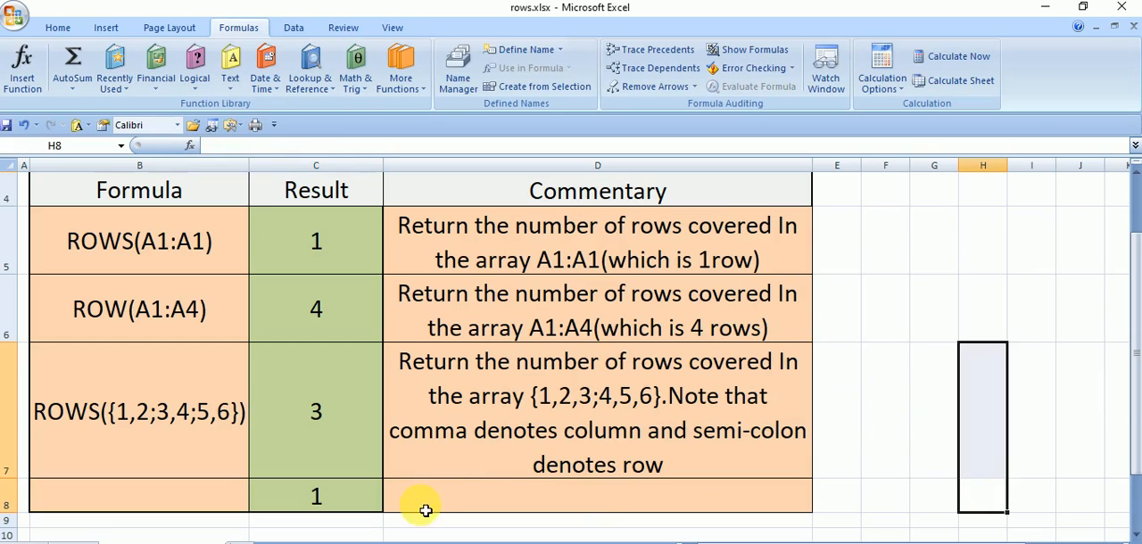
# - Copy C8's ROWS formula down to C9 and inspect the range in the copied formula
pyautogui.scroll(-1, 366, 494)
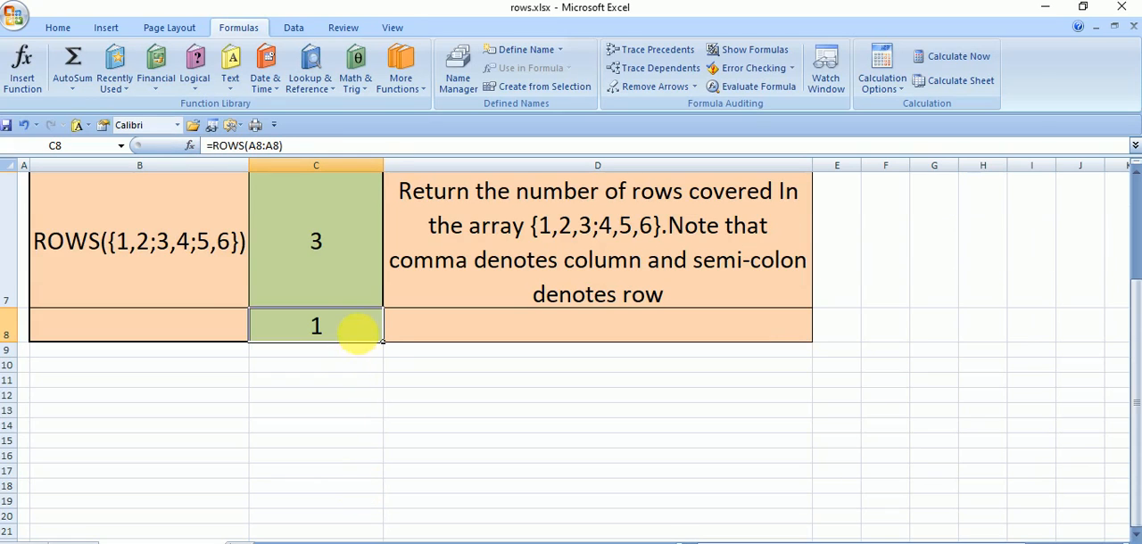
pyautogui.moveTo(383, 344); pyautogui.dragTo(383, 359)
pyautogui.click(366, 361)
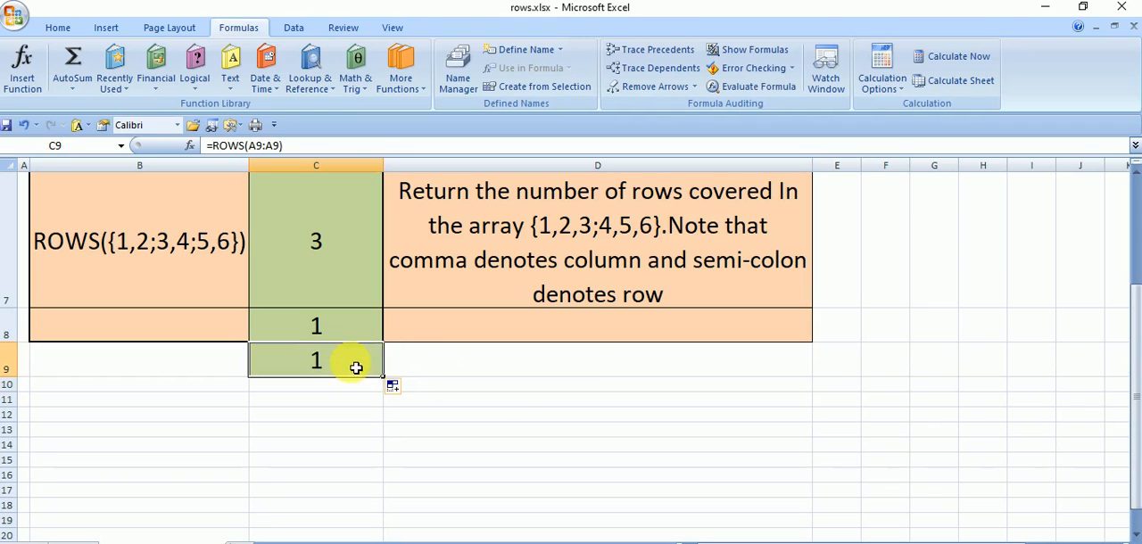
pyautogui.doubleClick(357, 360)
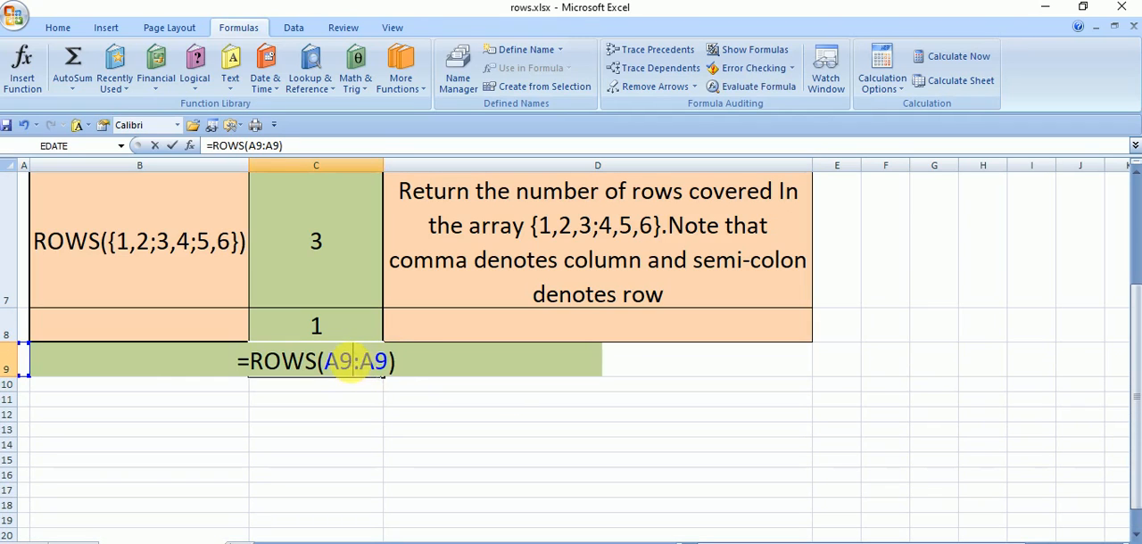
pyautogui.click(576, 402)
pyautogui.doubleClick(345, 369)
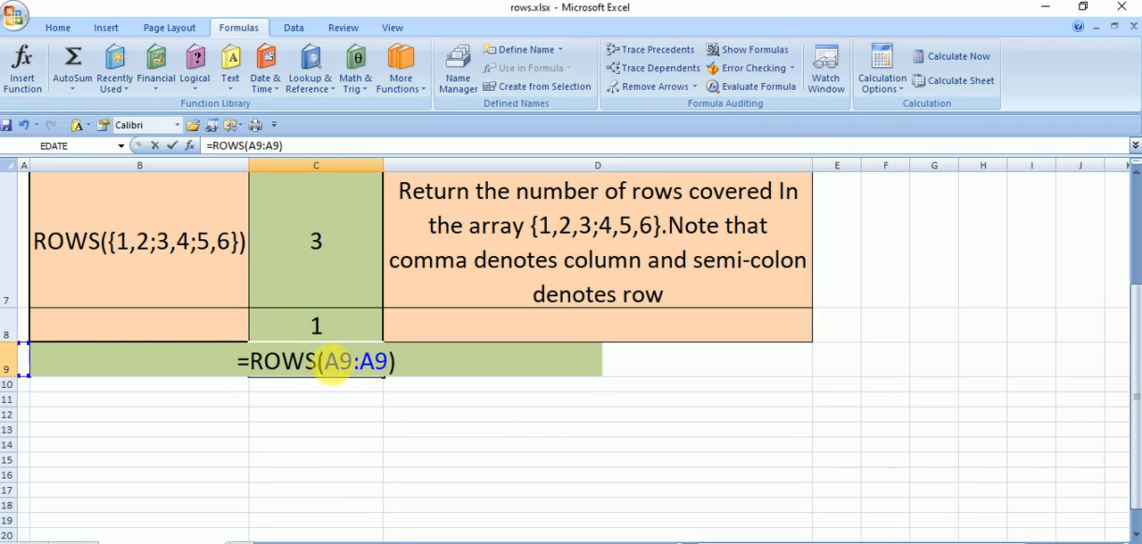
pyautogui.click(125, 326)
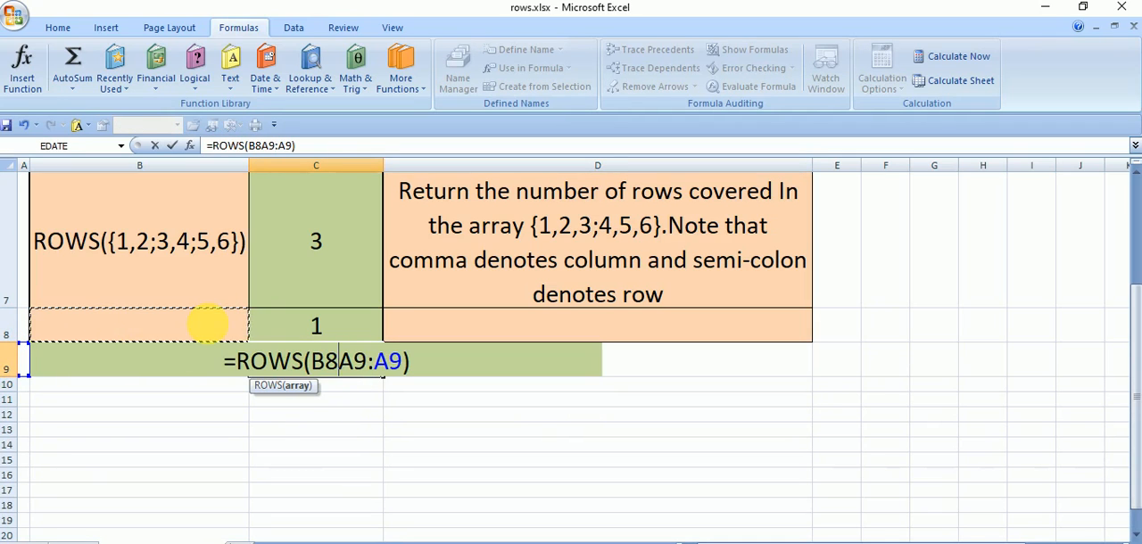
pyautogui.press('Escape')
pyautogui.click(518, 399)
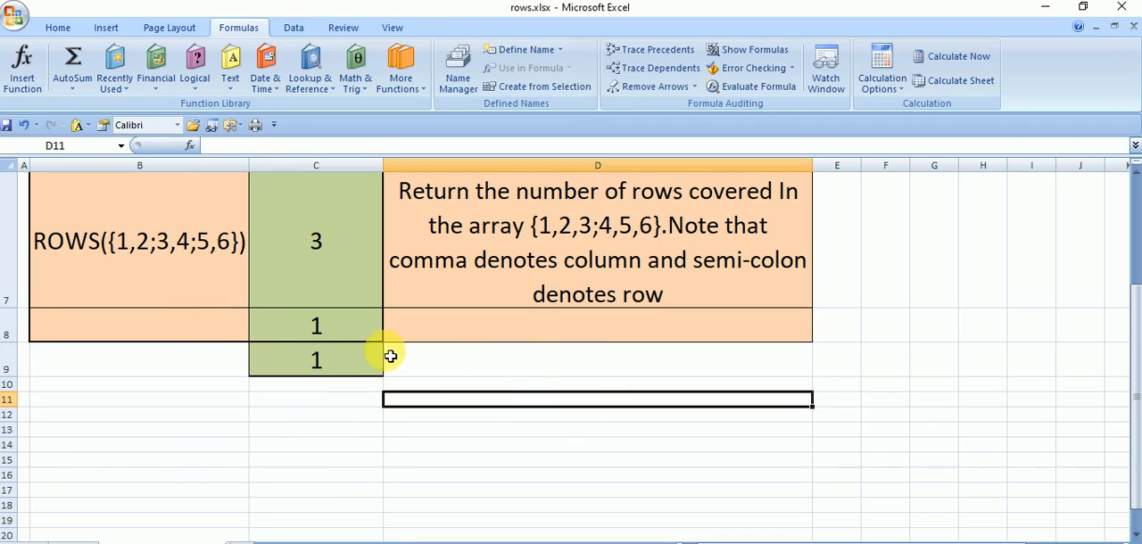
# - Change the starting reference in C9's formula so it reads =ROWS(A8:A9)
pyautogui.click(338, 333)
pyautogui.click(339, 362)
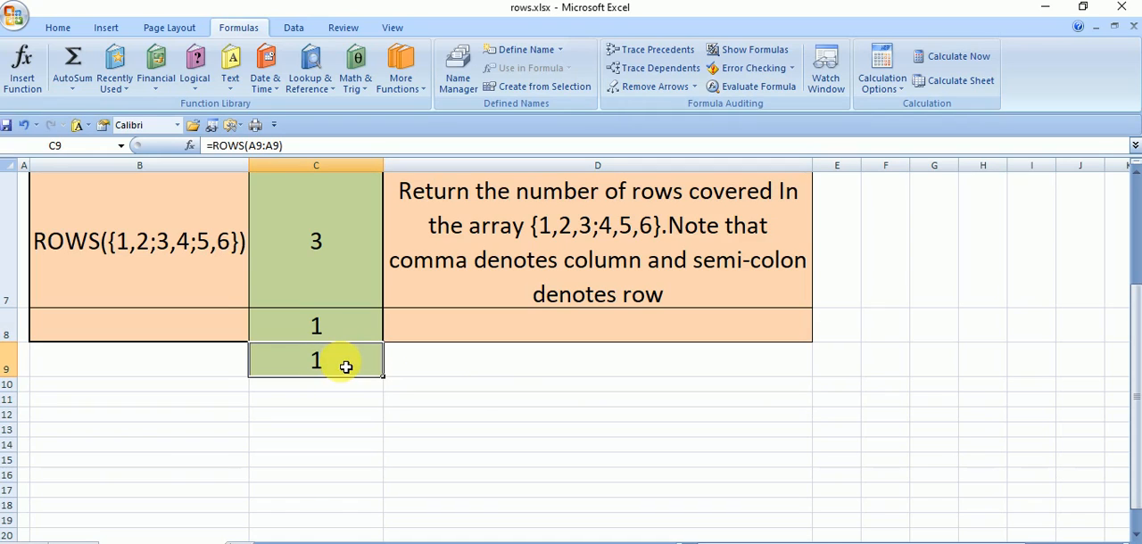
pyautogui.doubleClick(340, 360)
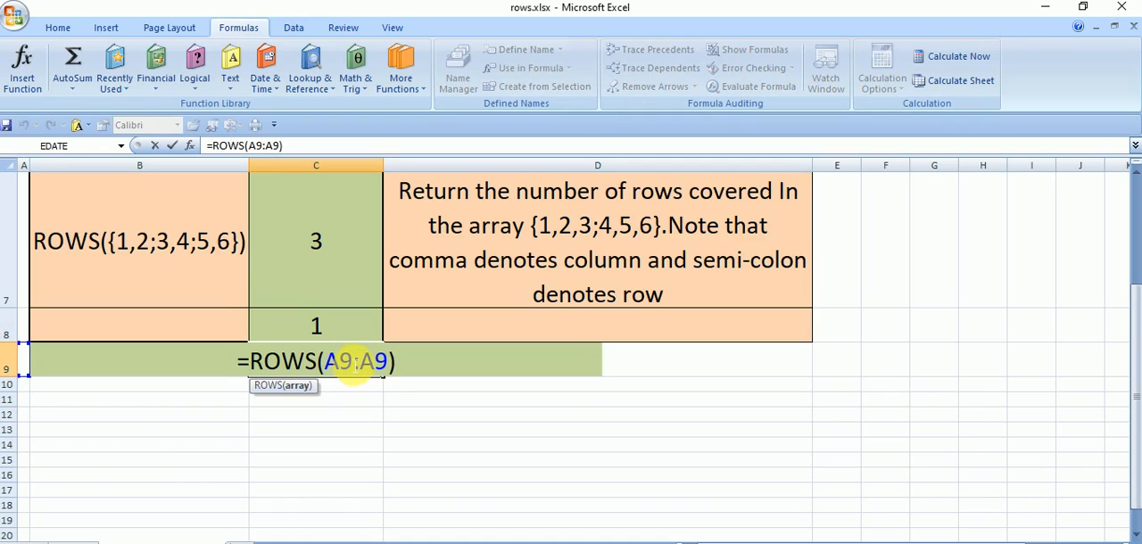
pyautogui.press('BackSpace')
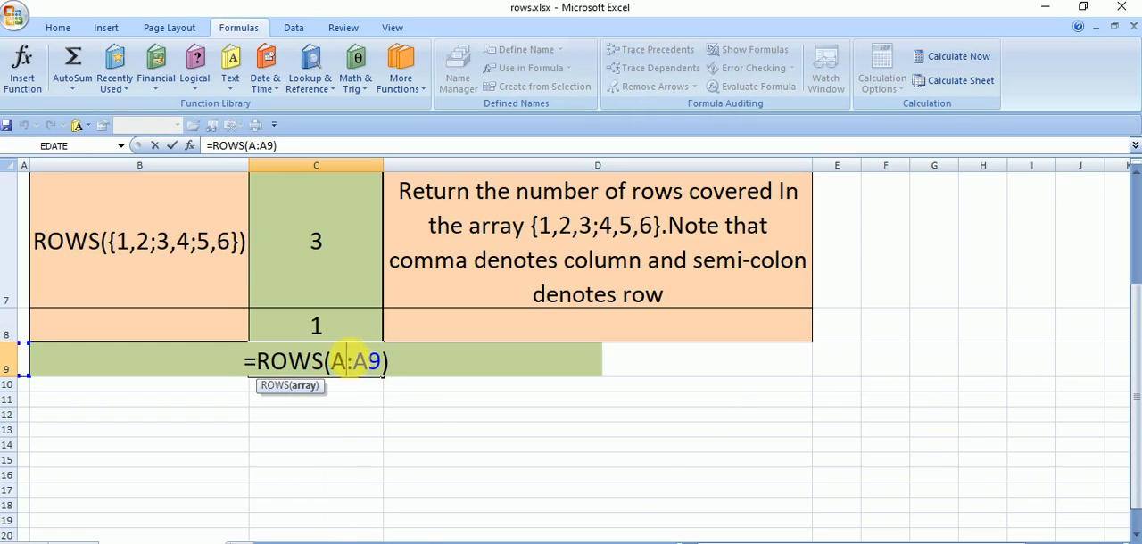
pyautogui.write('8')
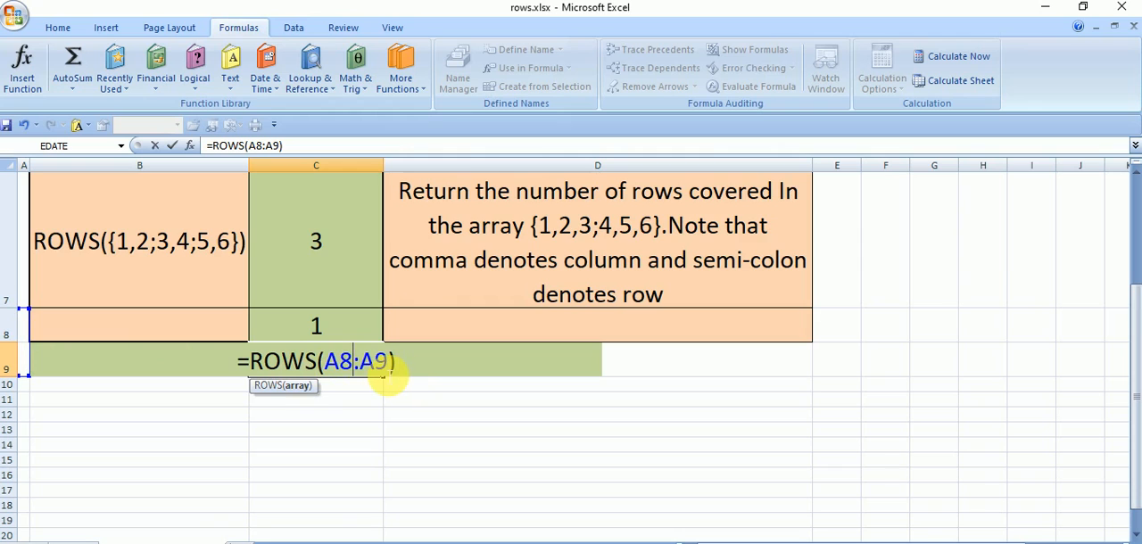
pyautogui.press('Return')
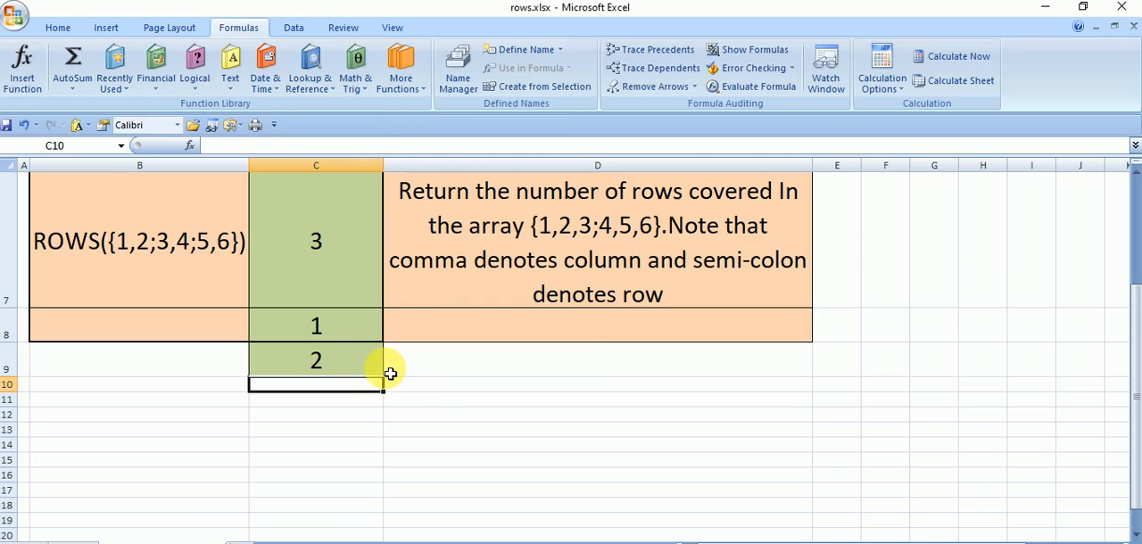
# - Make the starting reference in C9 absolute so the formula reads =ROWS($A$8:A9)
pyautogui.click(420, 386)
pyautogui.click(354, 357)
pyautogui.click(373, 412)
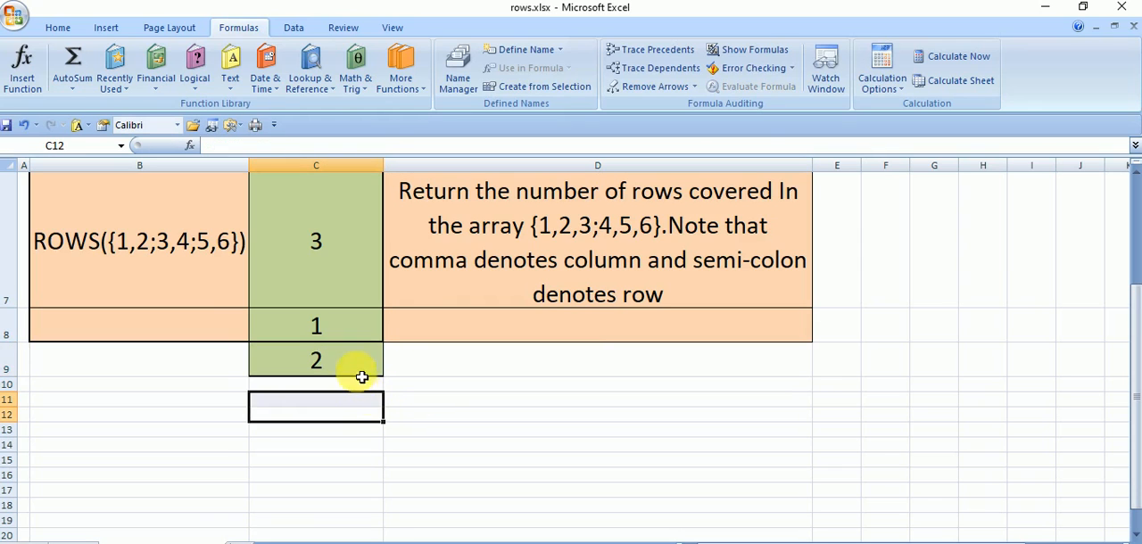
pyautogui.click(365, 362)
pyautogui.doubleClick(357, 361)
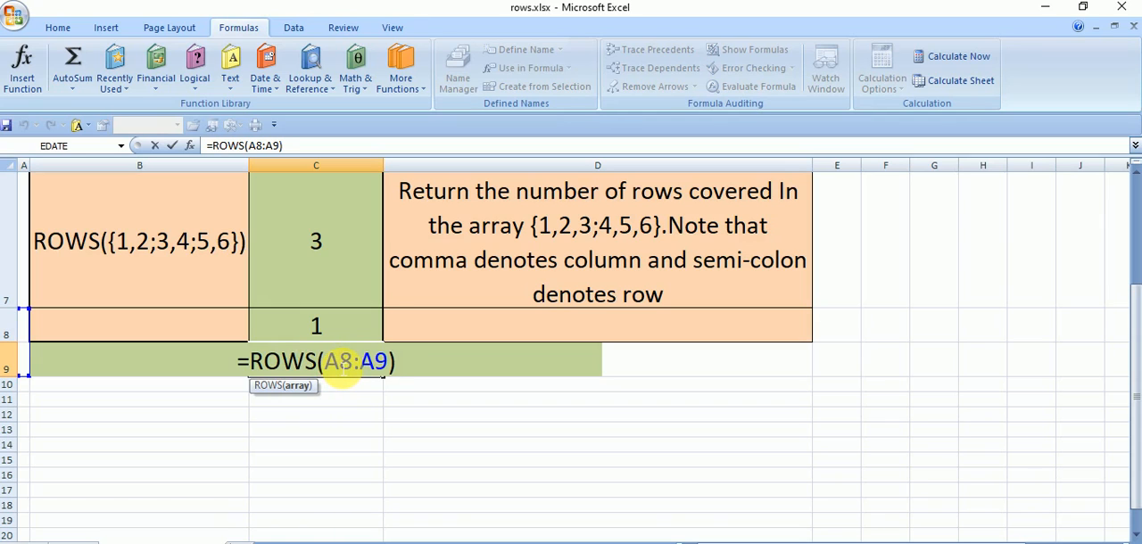
pyautogui.click(338, 361)
pyautogui.write('$')
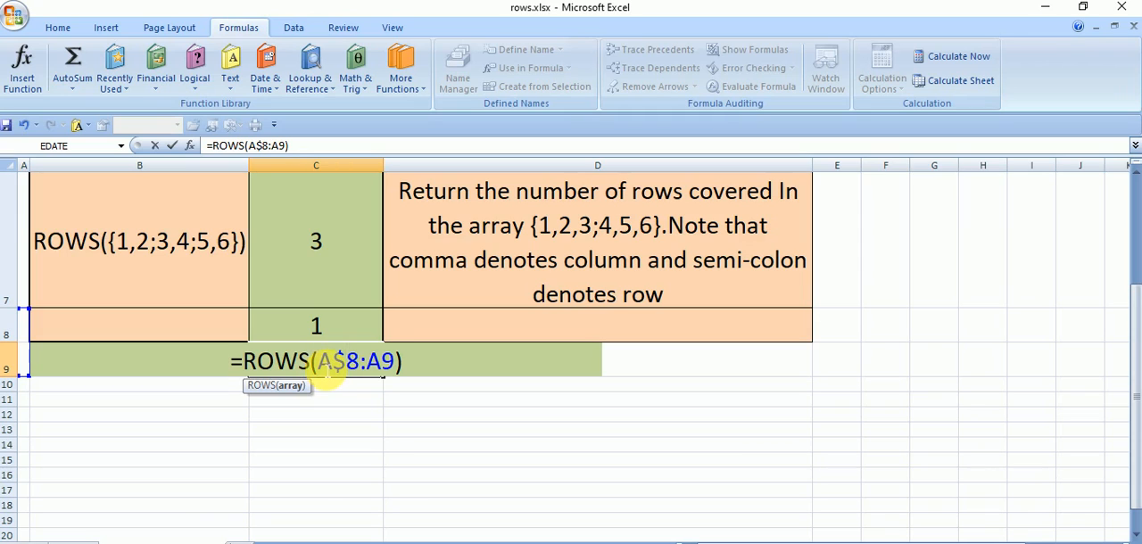
pyautogui.click(314, 362)
pyautogui.write('$')
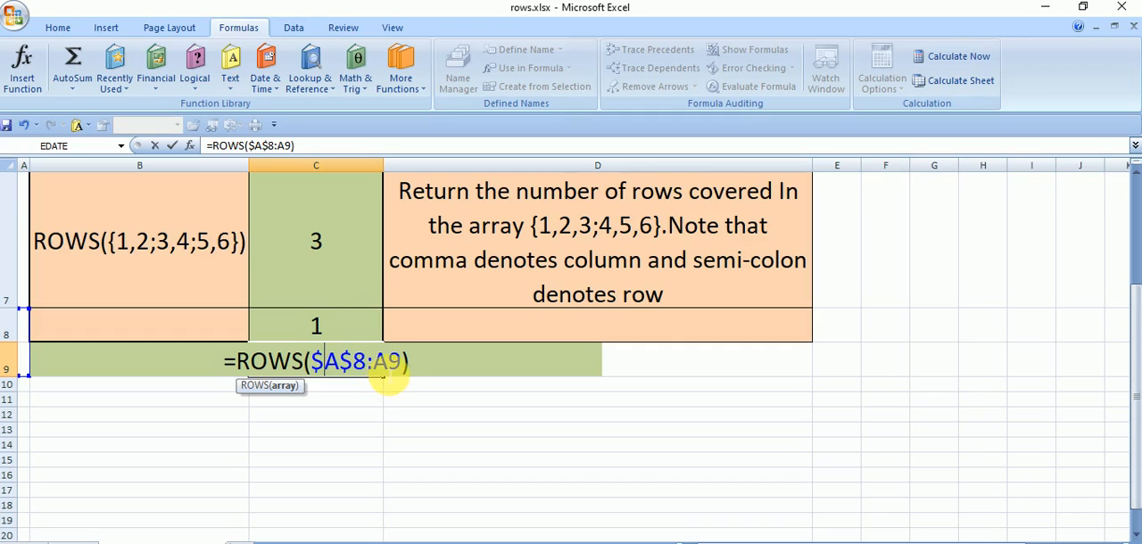
pyautogui.press('Return')
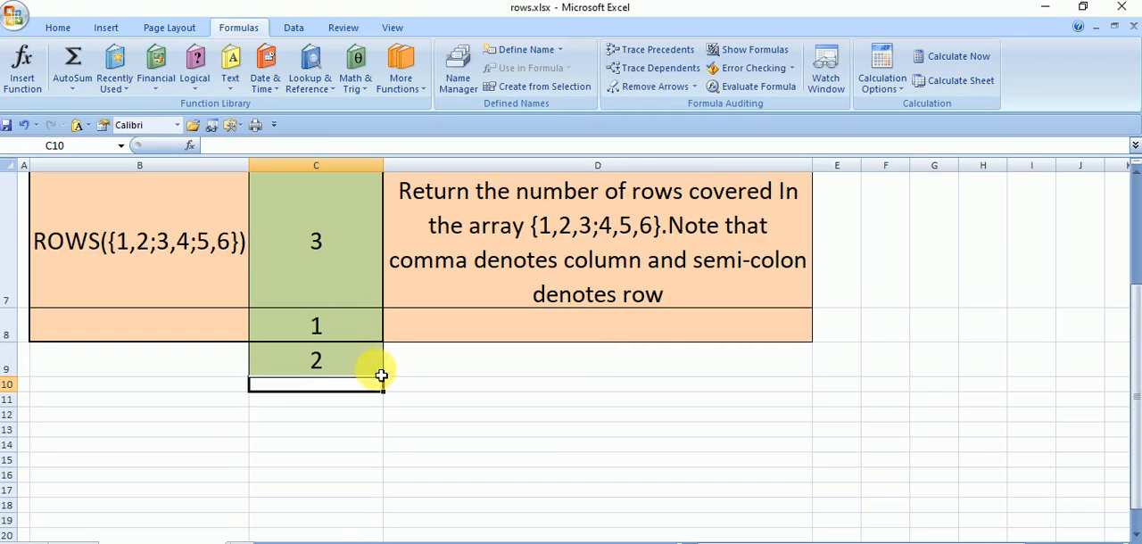
# - Copy C9's formula down to C10 and inspect how its range expands
pyautogui.click(378, 371)
pyautogui.moveTo(384, 377); pyautogui.dragTo(390, 399)
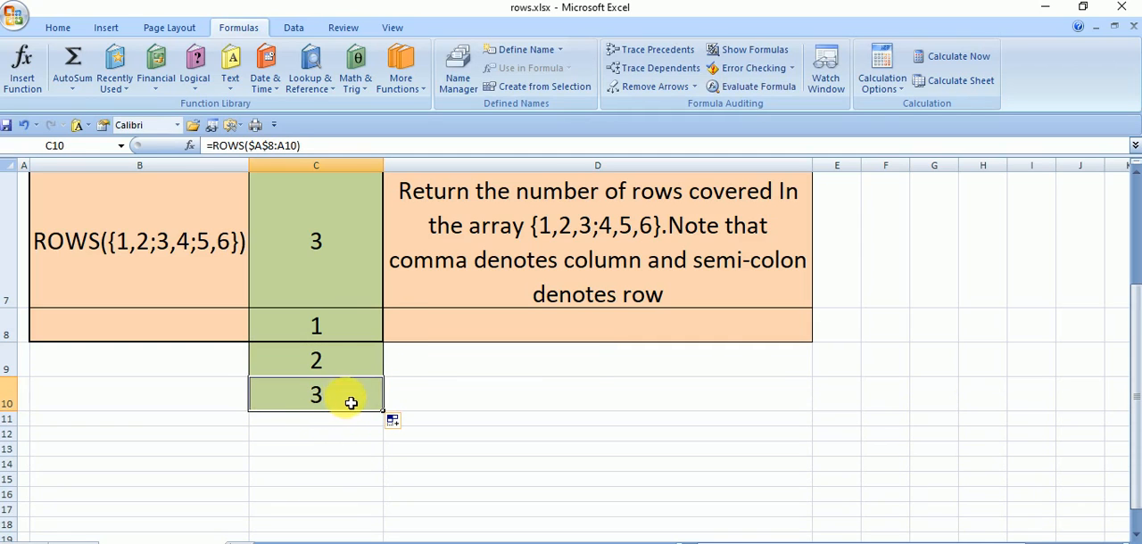
pyautogui.doubleClick(347, 401)
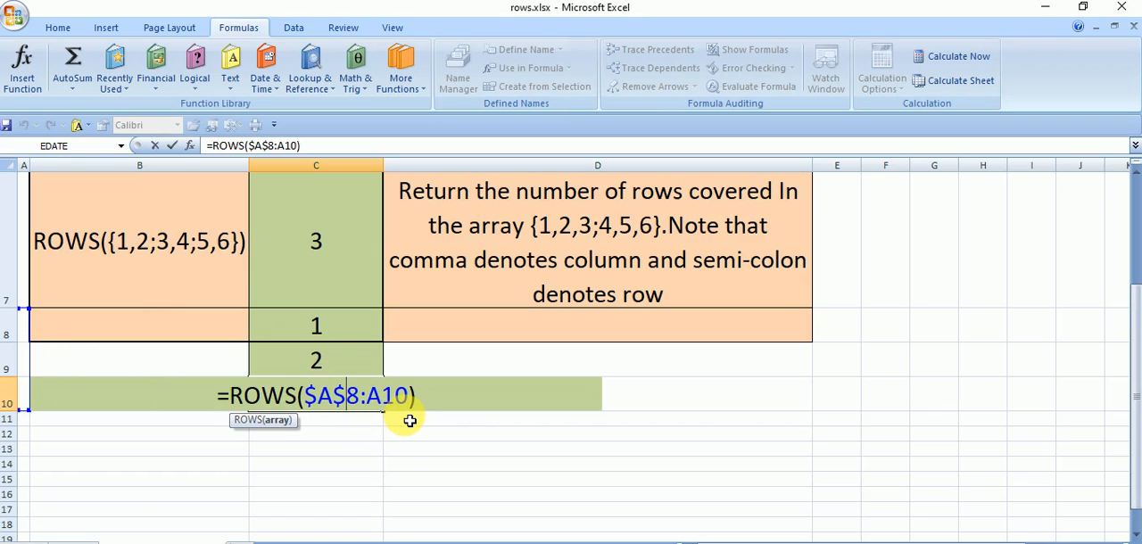
pyautogui.click(436, 449)
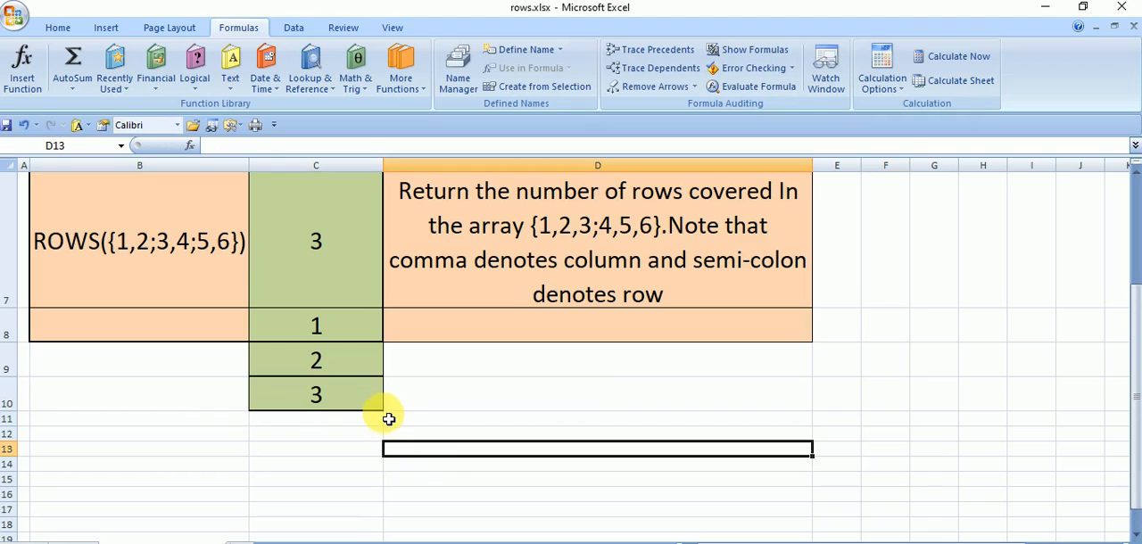
# - Fill C10's ROWS formula further down column C, past row 13, to continue the running number sequence
pyautogui.click(384, 415)
pyautogui.moveTo(389, 417); pyautogui.dragTo(377, 471)
pyautogui.scroll(-2, 385, 447)
pyautogui.scroll(3, 349, 382)
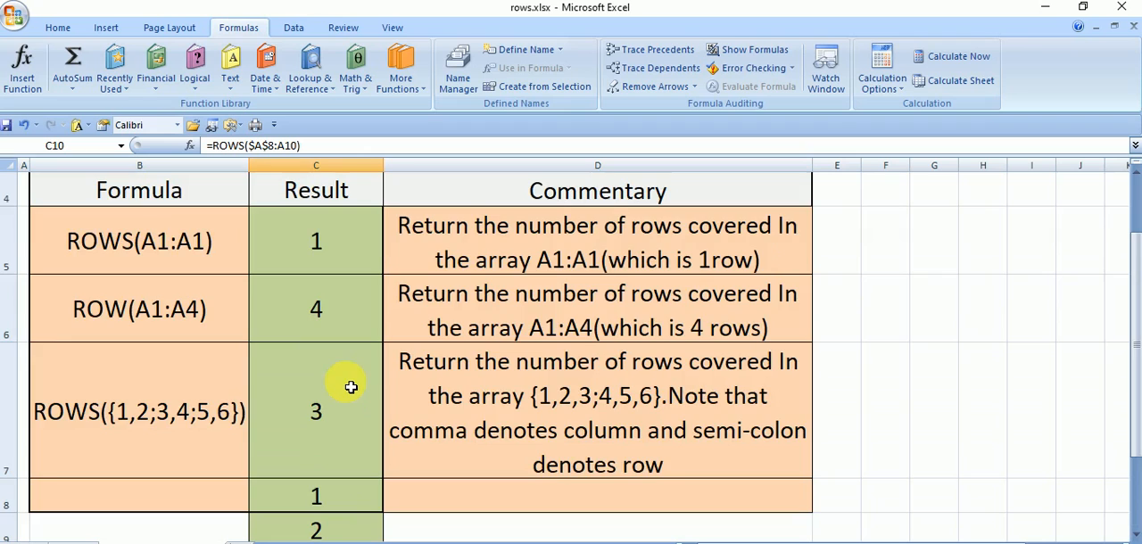
pyautogui.scroll(-2, 349, 382)
pyautogui.click(455, 355)
pyautogui.scroll(3, 357, 313)
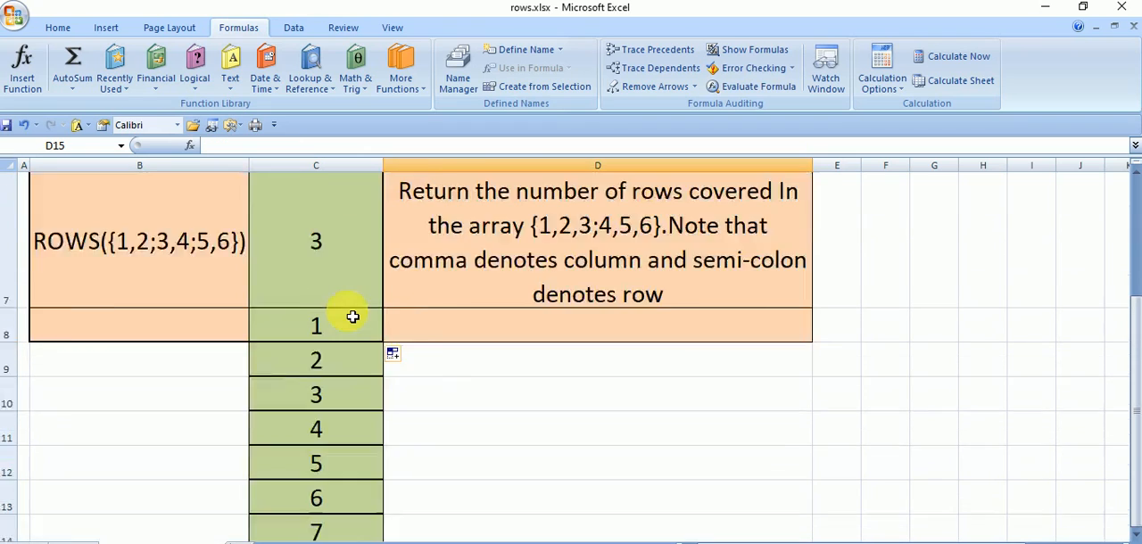
pyautogui.click(392, 237)
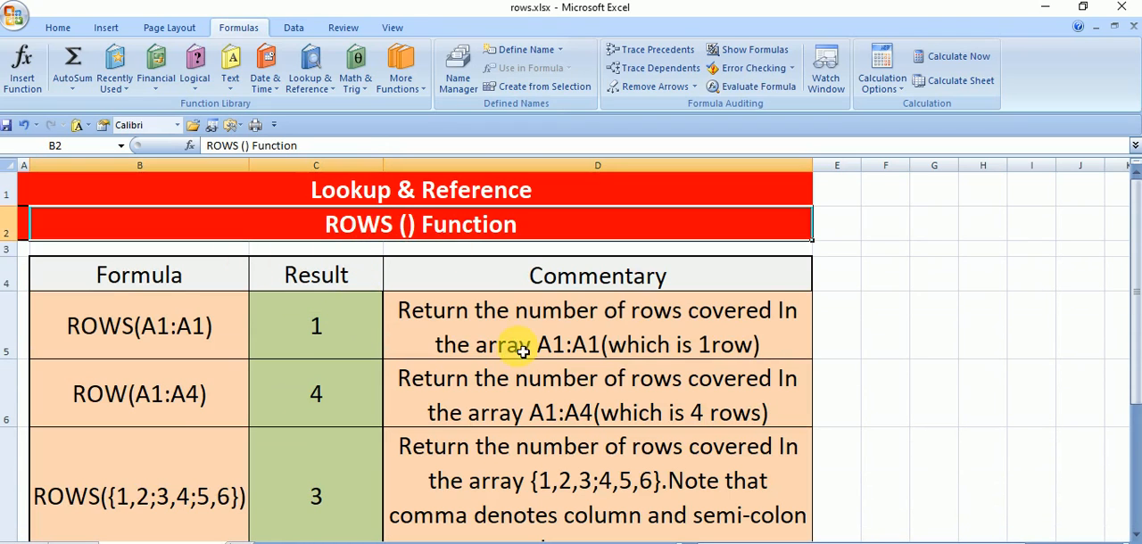
pyautogui.scroll(-1, 461, 376)
pyautogui.scroll(1, 463, 377)
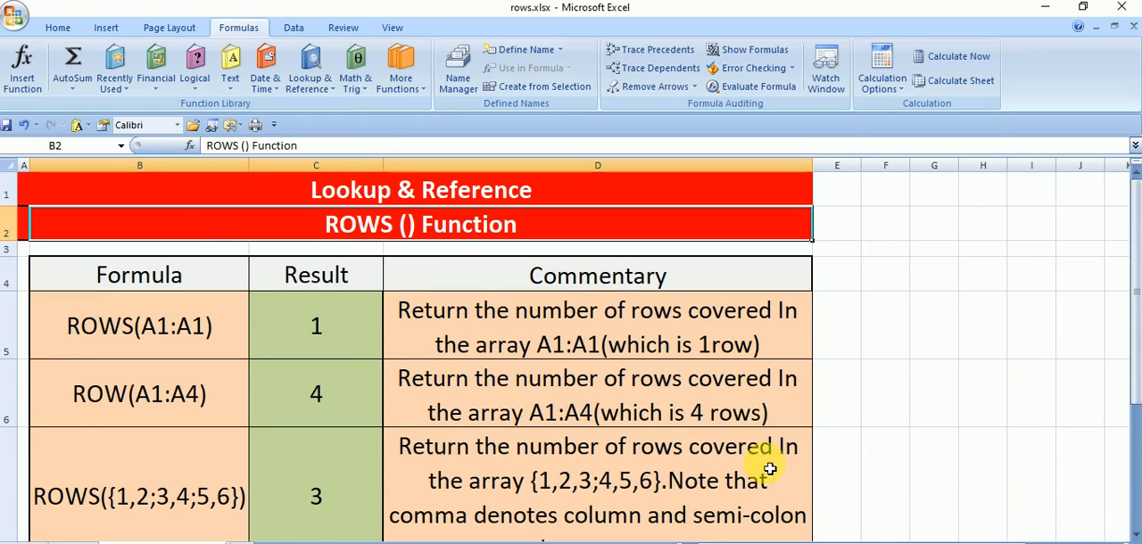
pyautogui.click(512, 343)
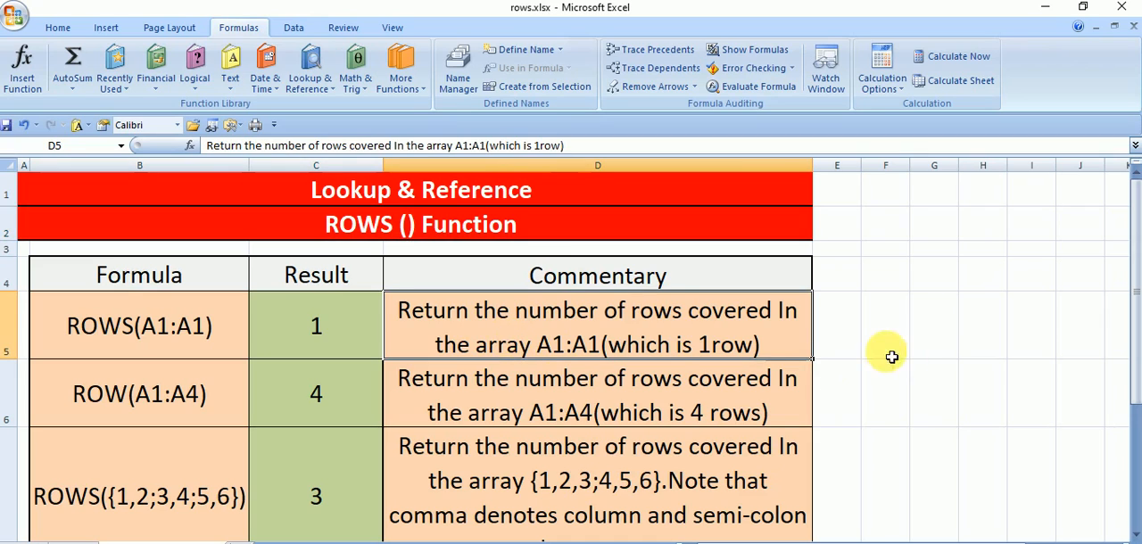
pyautogui.click(848, 343)
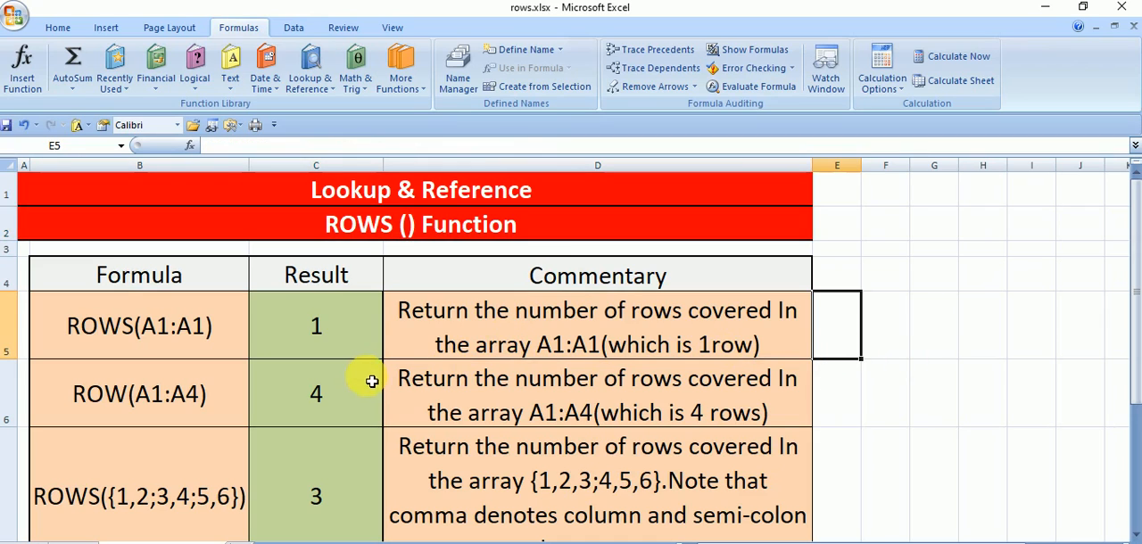